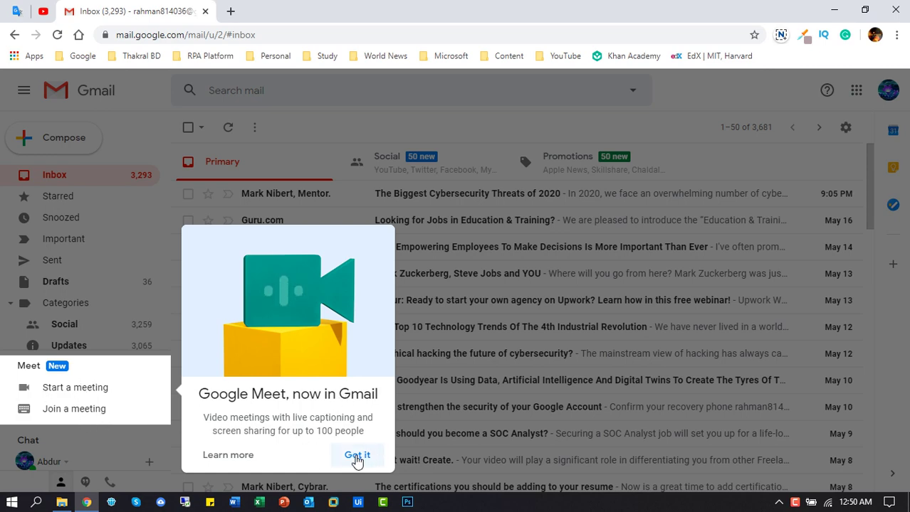
# Dismiss the Meet introduction card and load meet.google.com in a new Chrome tab.
pyautogui.click(356, 457)
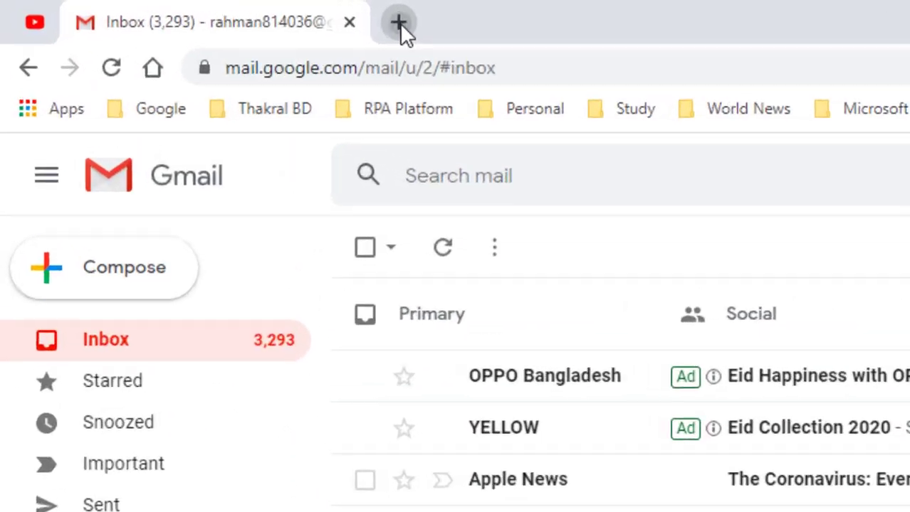
pyautogui.click(205, 12)
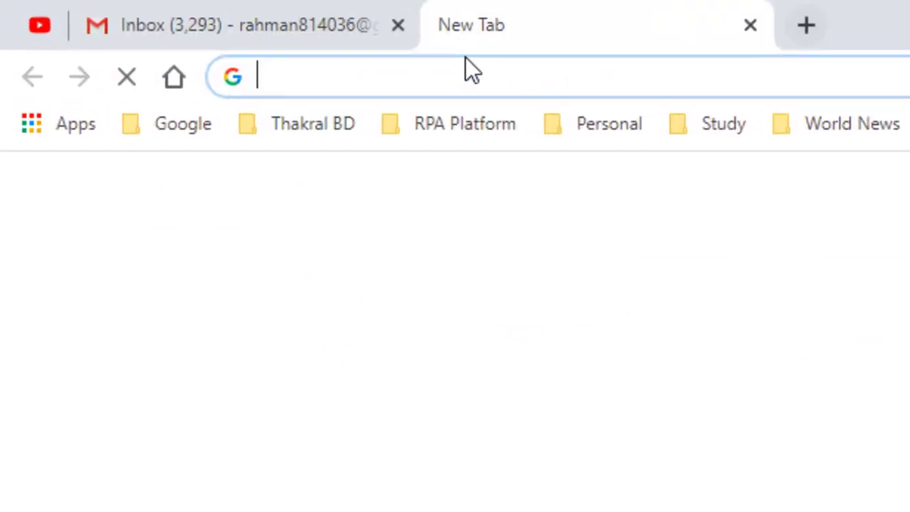
pyautogui.write('meet.google.com')
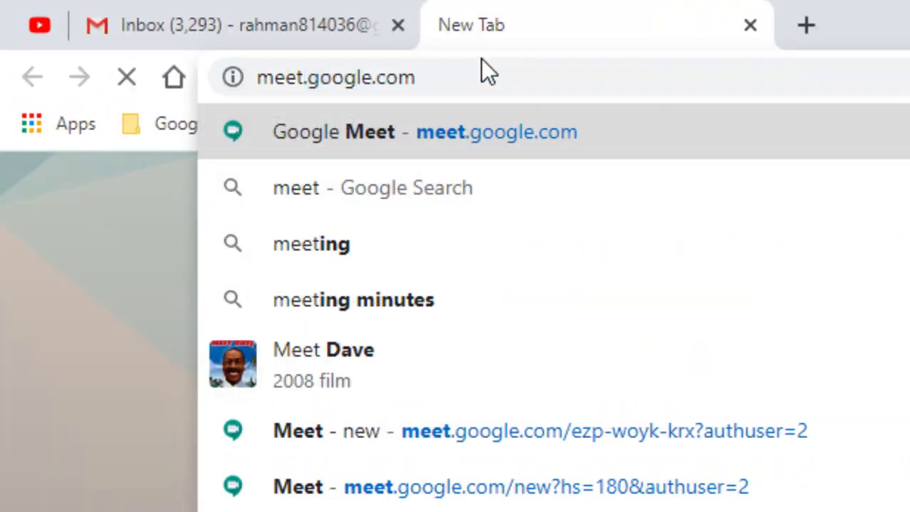
pyautogui.press('Return')
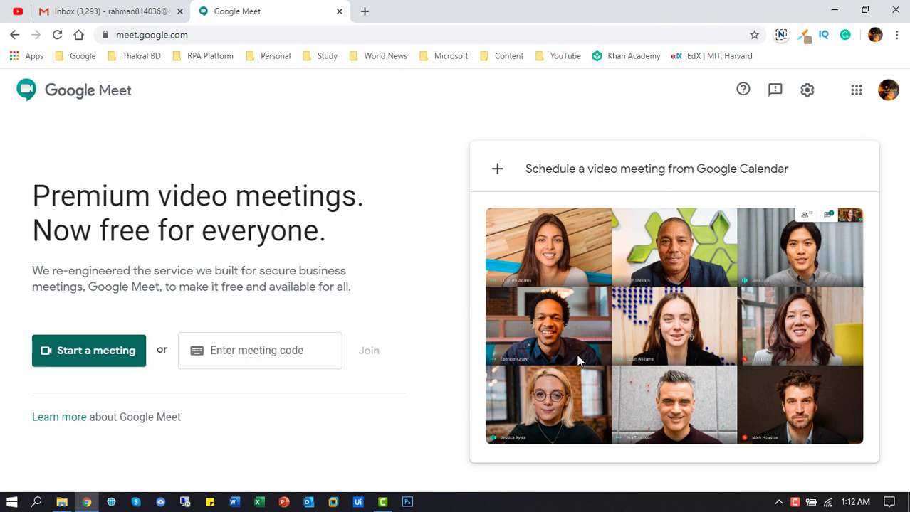
# Use 'Schedule a video meeting from Google Calendar' and move to the new Calendar event page.
pyautogui.click(496, 174)
pyautogui.click(277, 16)
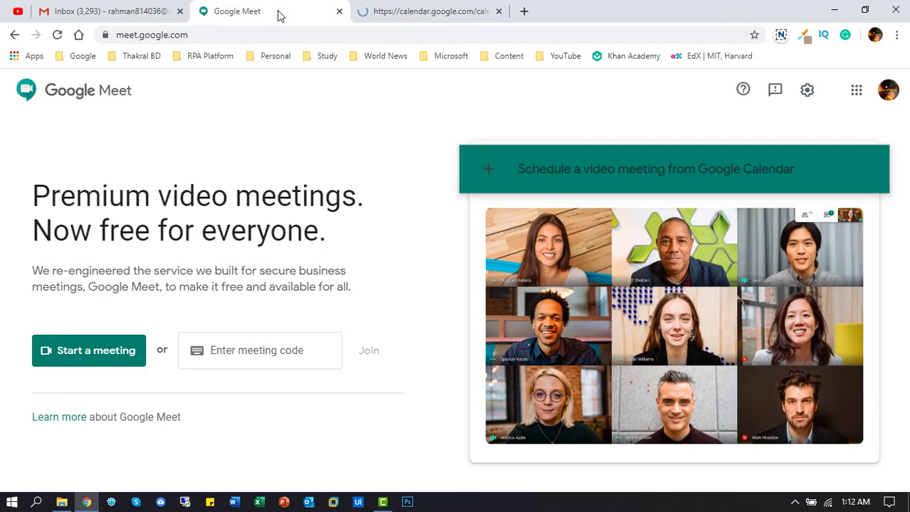
pyautogui.click(409, 11)
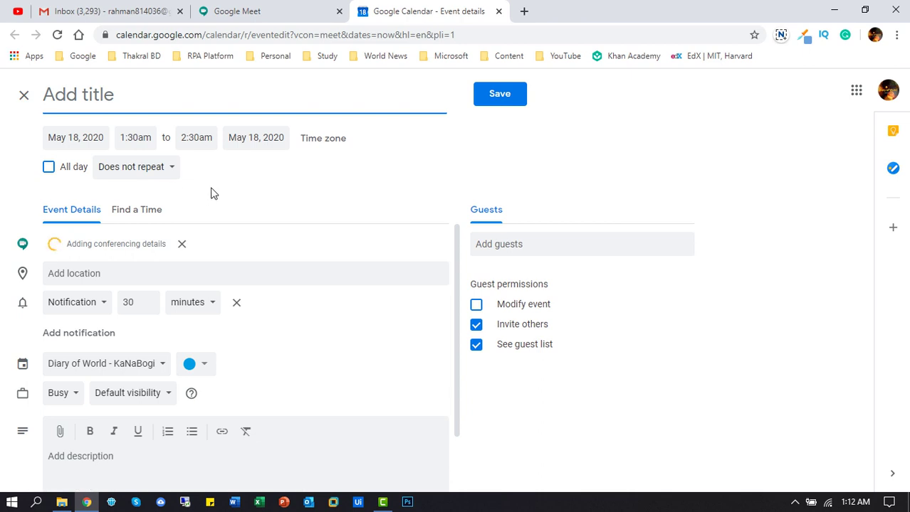
# Close the duplicate Calendar scheduling page and return to the event being created.
pyautogui.click(279, 13)
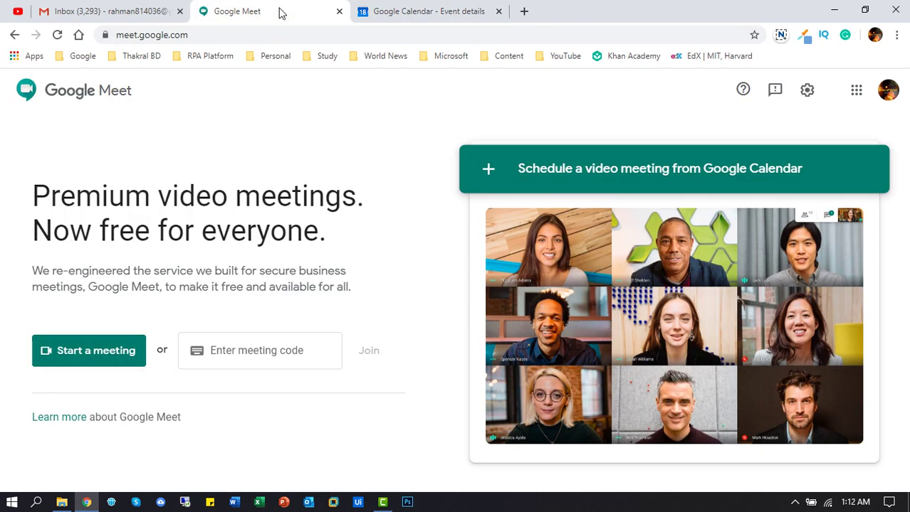
pyautogui.click(487, 173)
pyautogui.hotkey('ctrl', 'w')
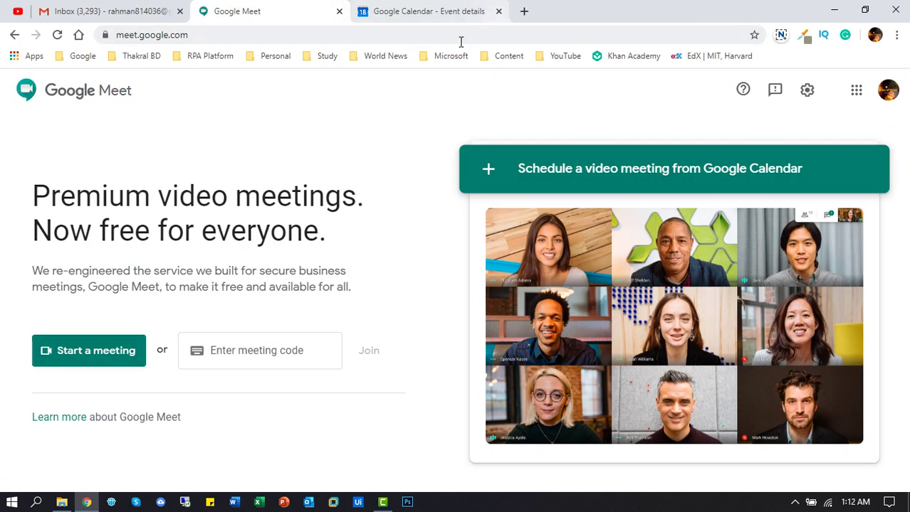
pyautogui.click(431, 12)
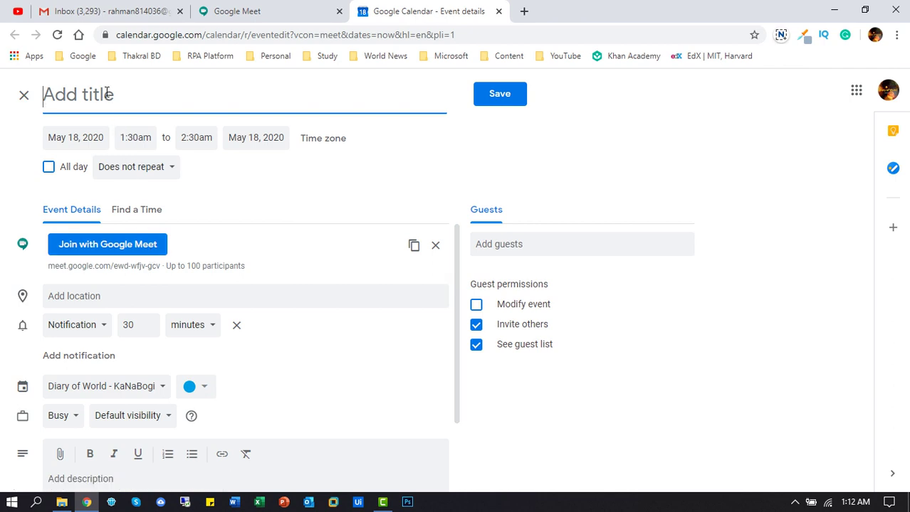
# Title the event 'Technical Meeting' and check Find a Time before returning to Event Details.
pyautogui.write('Tech')
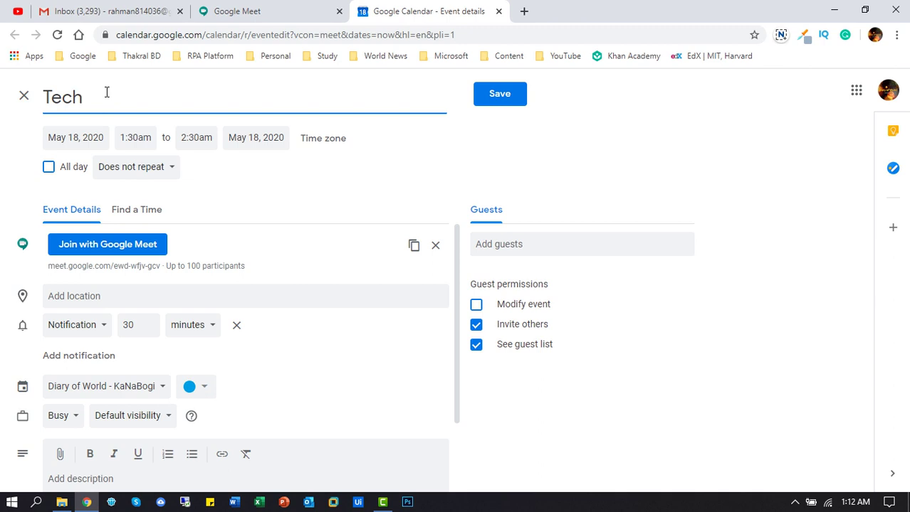
pyautogui.write('nical Meeting')
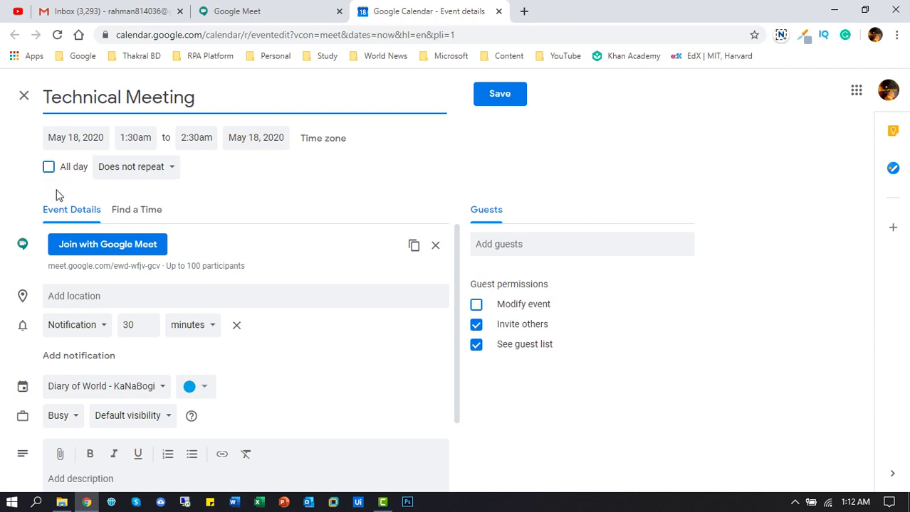
pyautogui.click(140, 215)
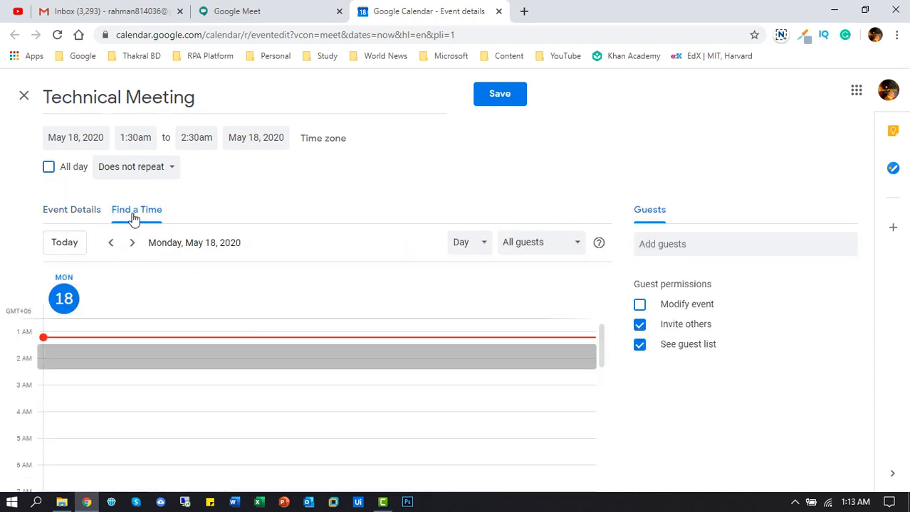
pyautogui.click(76, 210)
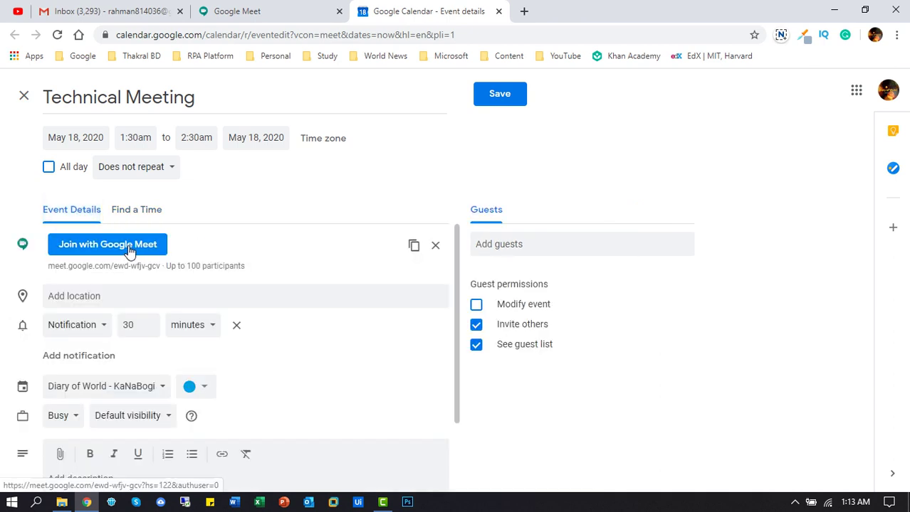
# Test the Join with Google Meet link, then save the May 18, 1:30–2:30am event.
pyautogui.click(129, 252)
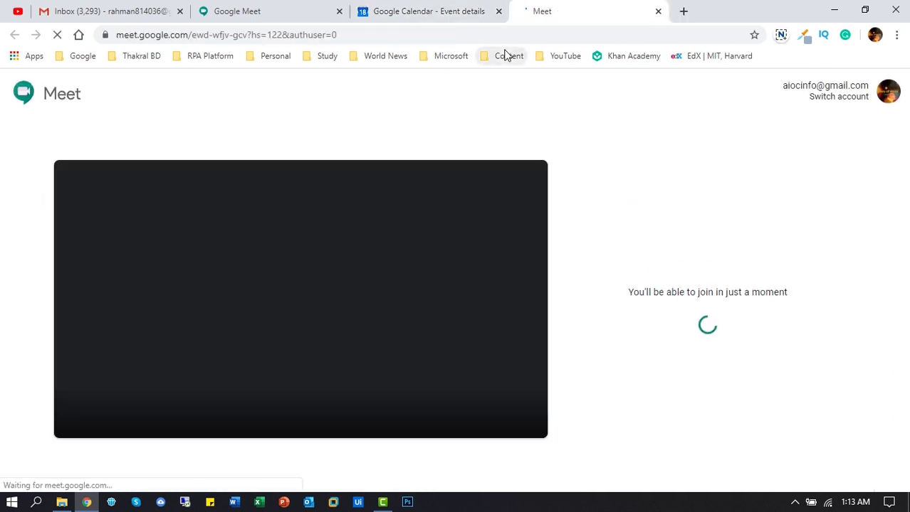
pyautogui.click(656, 12)
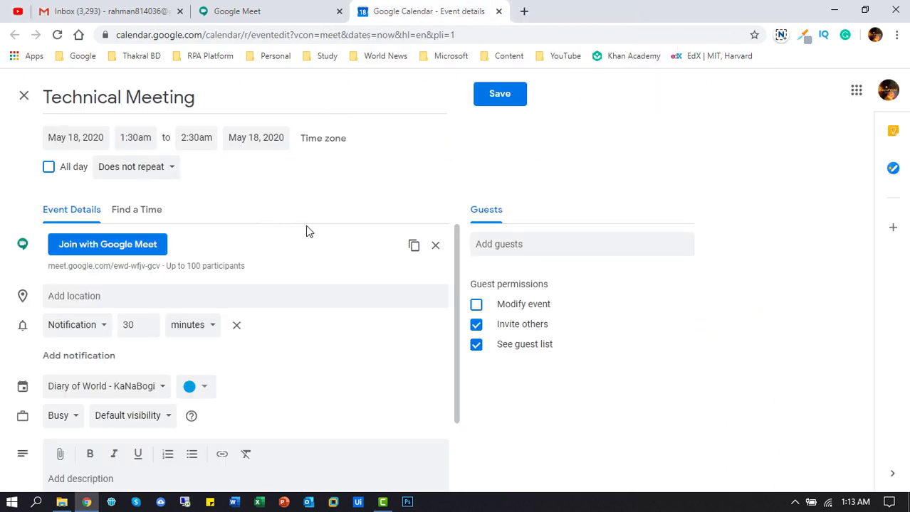
pyautogui.click(507, 96)
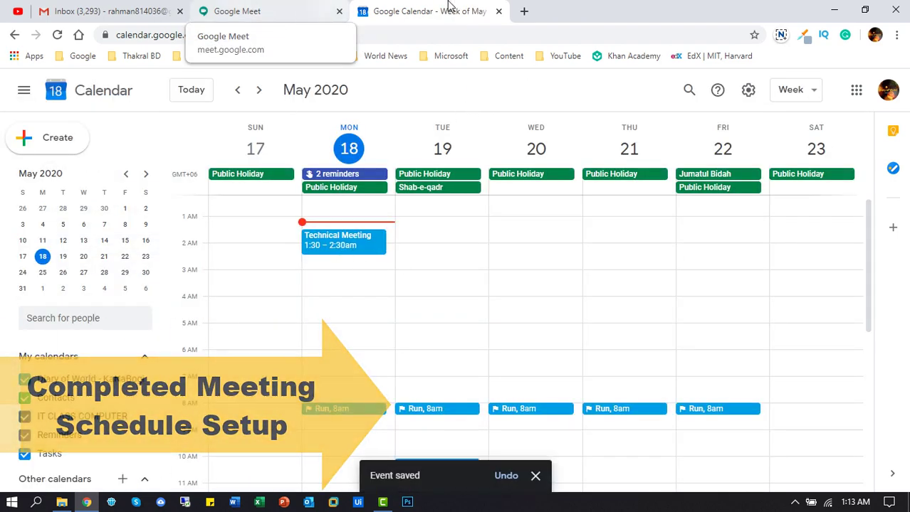
pyautogui.click(498, 13)
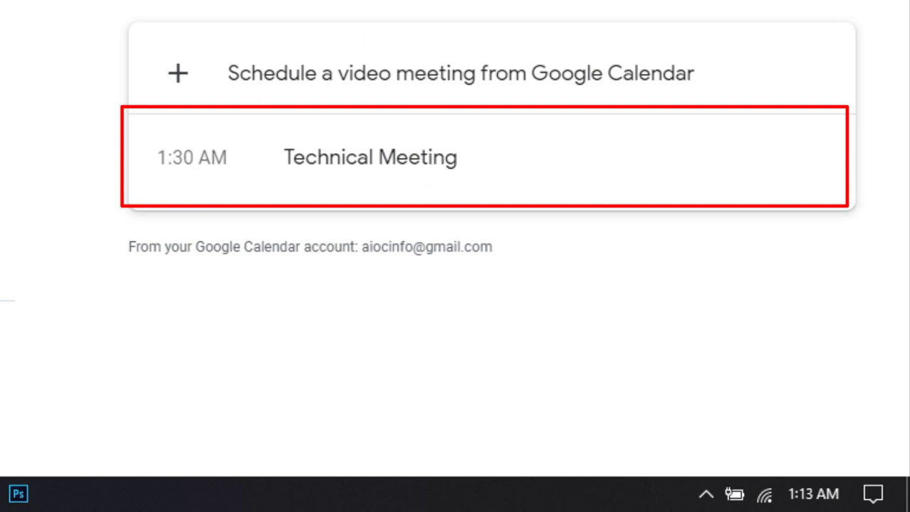
# Focus the Enter meeting code field on Meet, then return to the Gmail inbox.
pyautogui.click(246, 347)
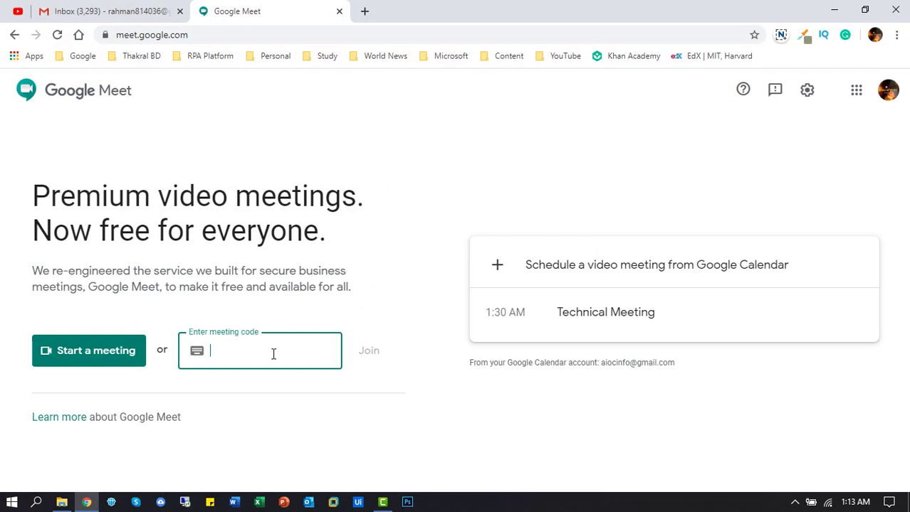
pyautogui.click(390, 252)
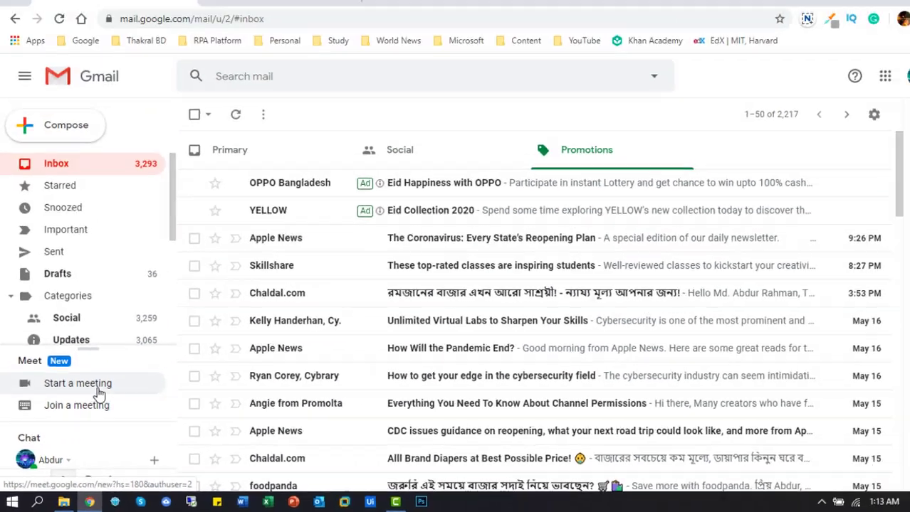
# Start an instant meeting from Gmail with the camera off, then bring up More options in the lobby.
pyautogui.click(257, 202)
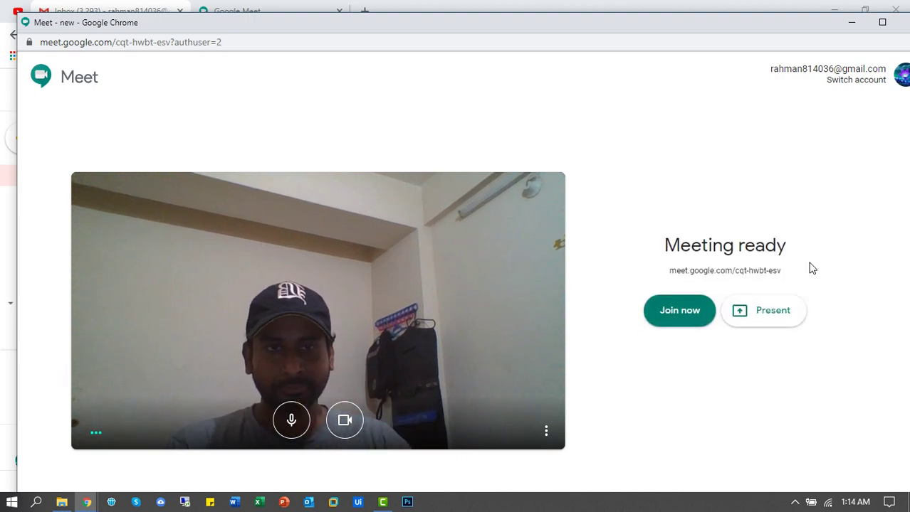
pyautogui.click(344, 420)
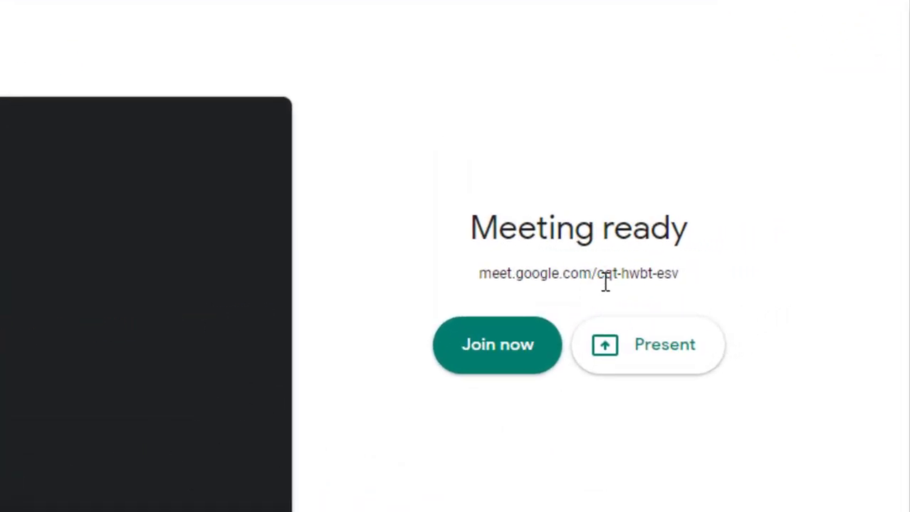
pyautogui.moveTo(601, 276); pyautogui.dragTo(701, 281)
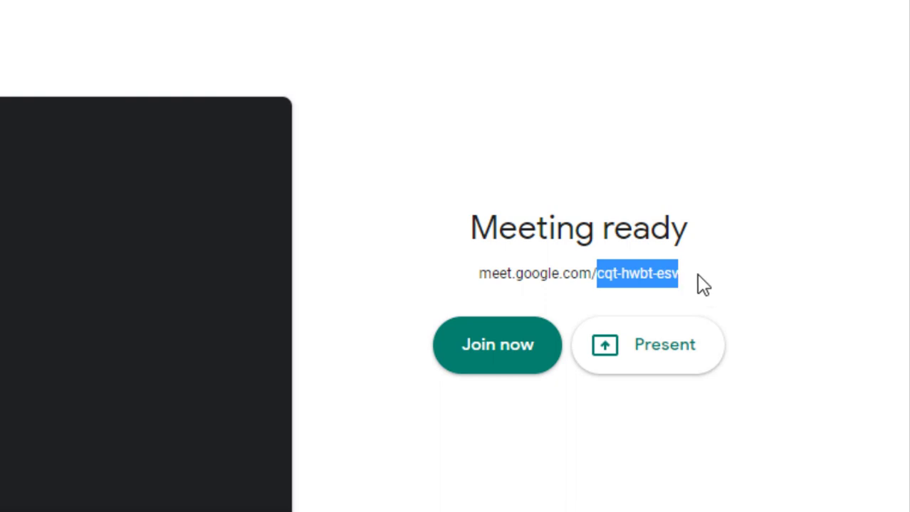
pyautogui.click(662, 277)
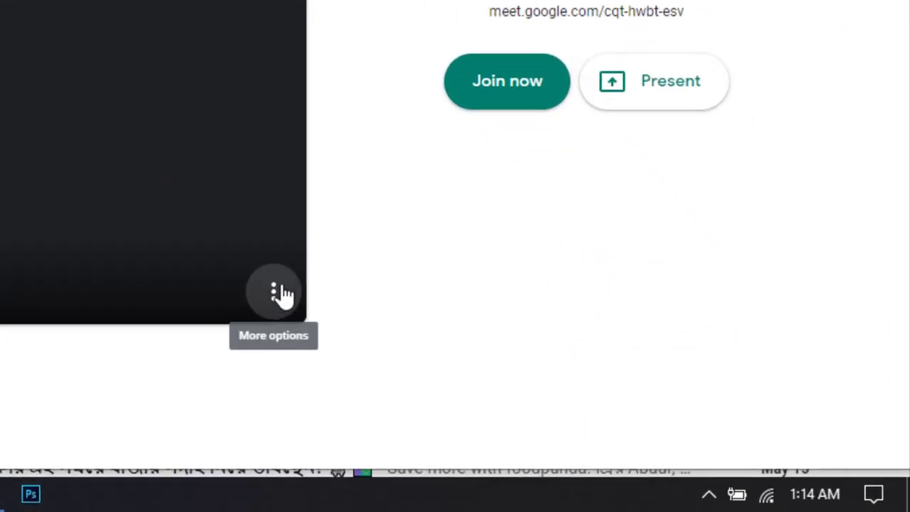
pyautogui.click(274, 294)
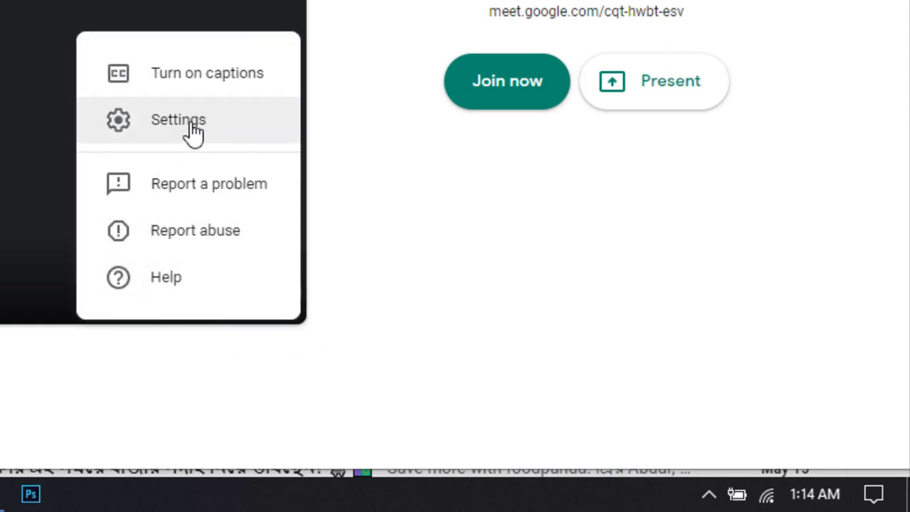
# In Meet settings, keep the current microphone and speaker and play a speaker test sound.
pyautogui.click(189, 127)
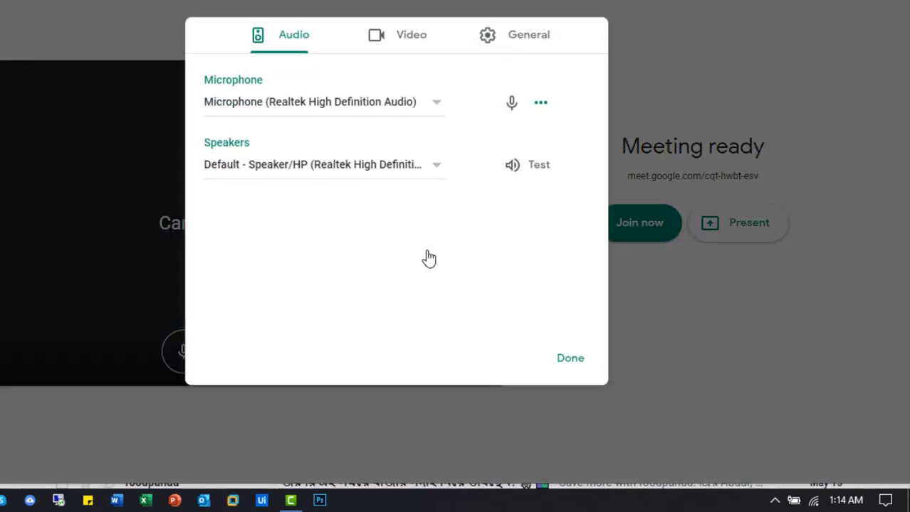
pyautogui.click(433, 106)
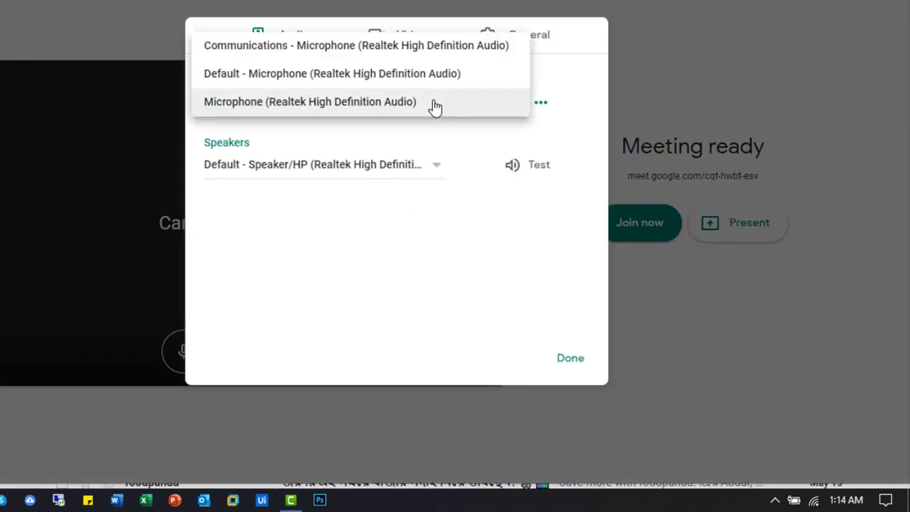
pyautogui.click(420, 258)
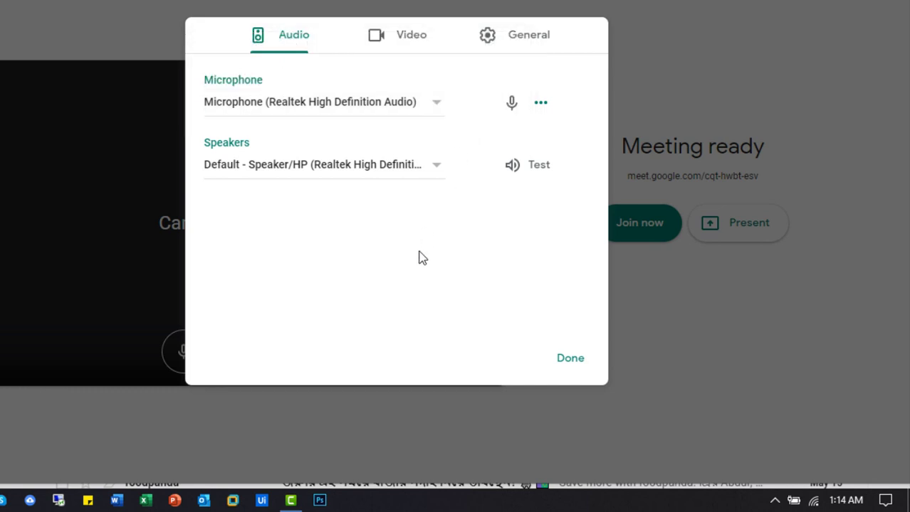
pyautogui.click(437, 173)
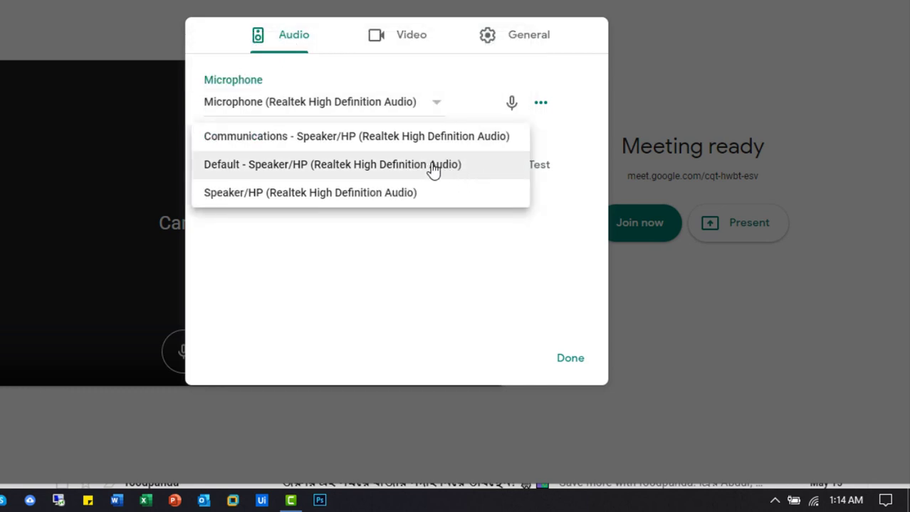
pyautogui.click(439, 276)
pyautogui.click(539, 172)
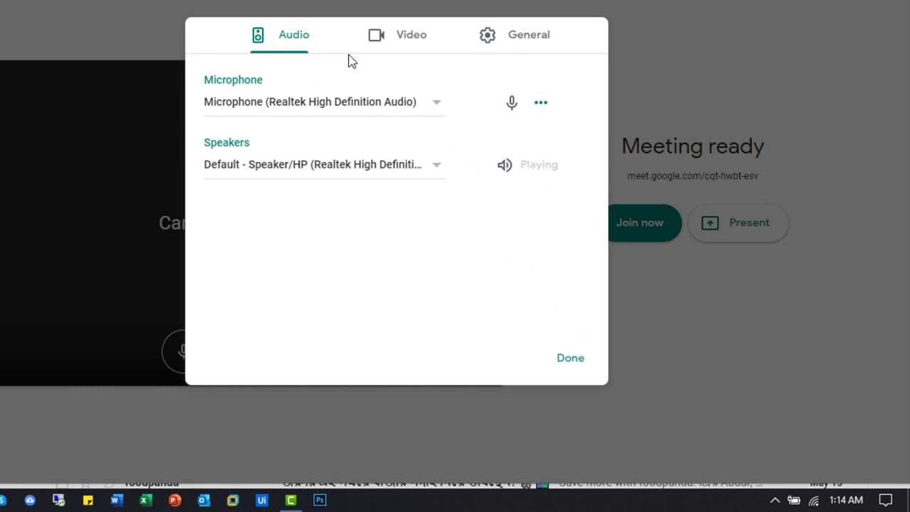
# Keep the integrated camera, set send and receive resolution to High definition (720p), and finish.
pyautogui.click(417, 44)
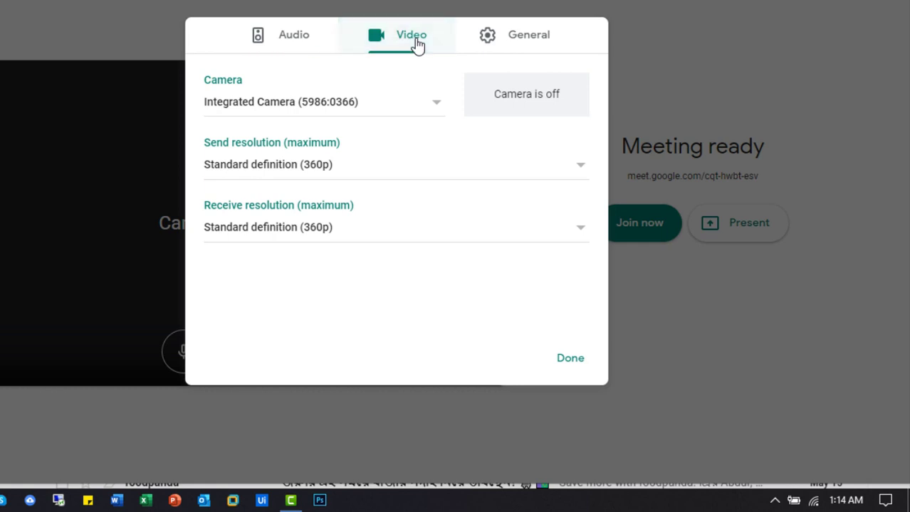
pyautogui.click(410, 105)
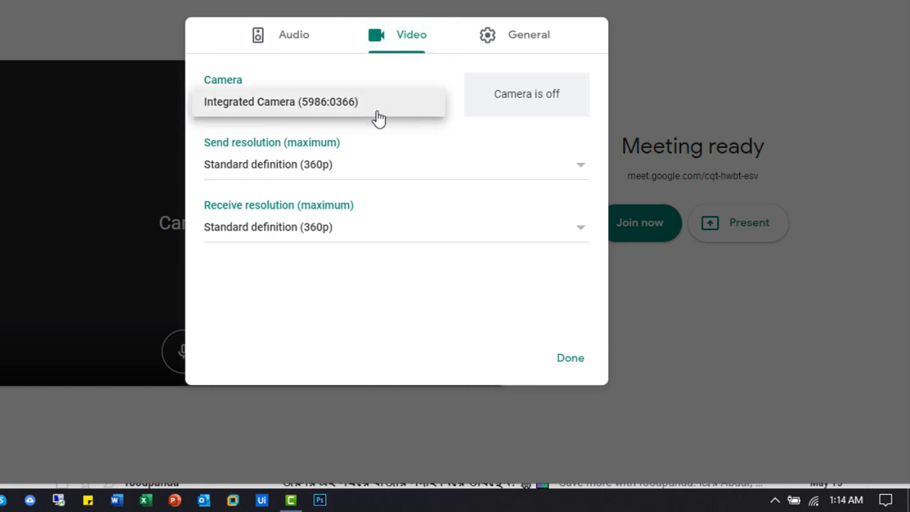
pyautogui.click(417, 108)
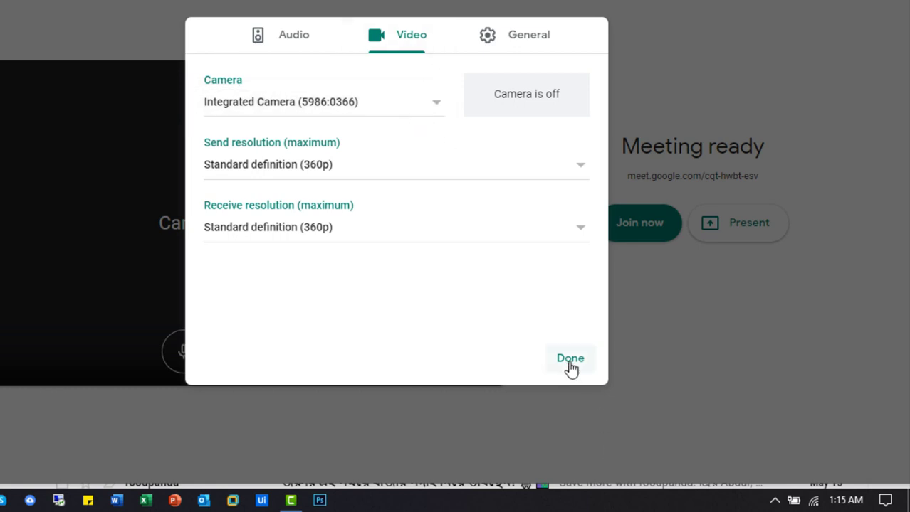
pyautogui.click(315, 170)
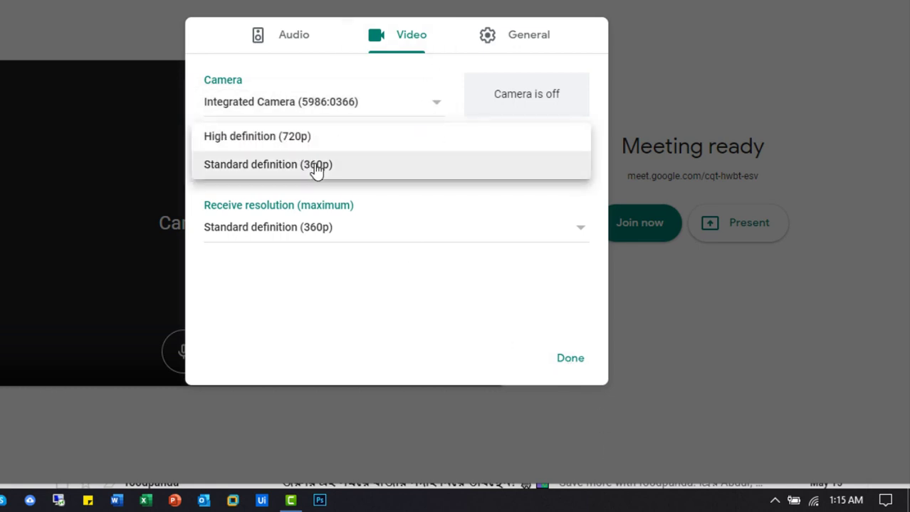
pyautogui.click(297, 146)
pyautogui.click(338, 238)
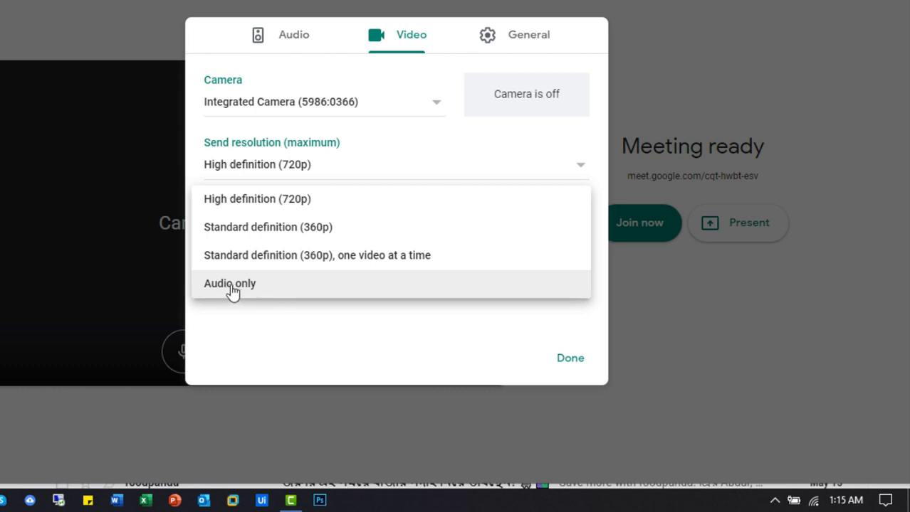
pyautogui.click(277, 208)
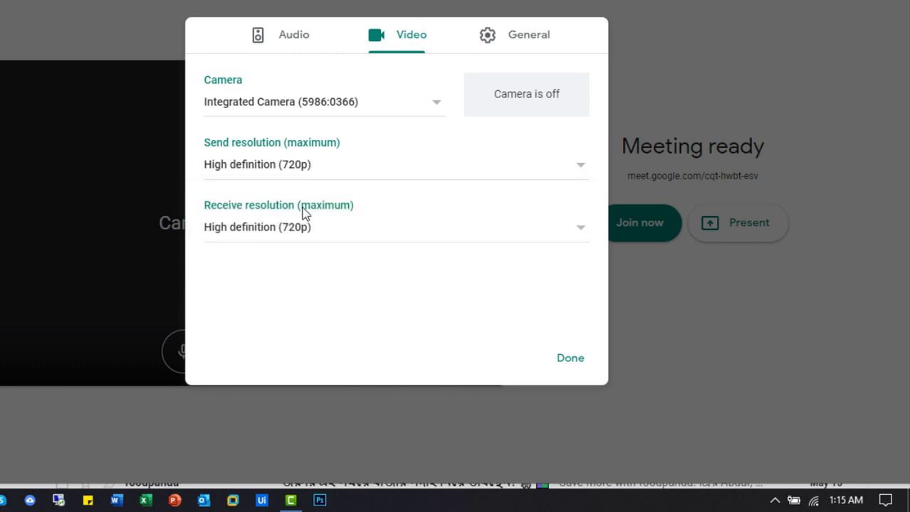
pyautogui.click(516, 48)
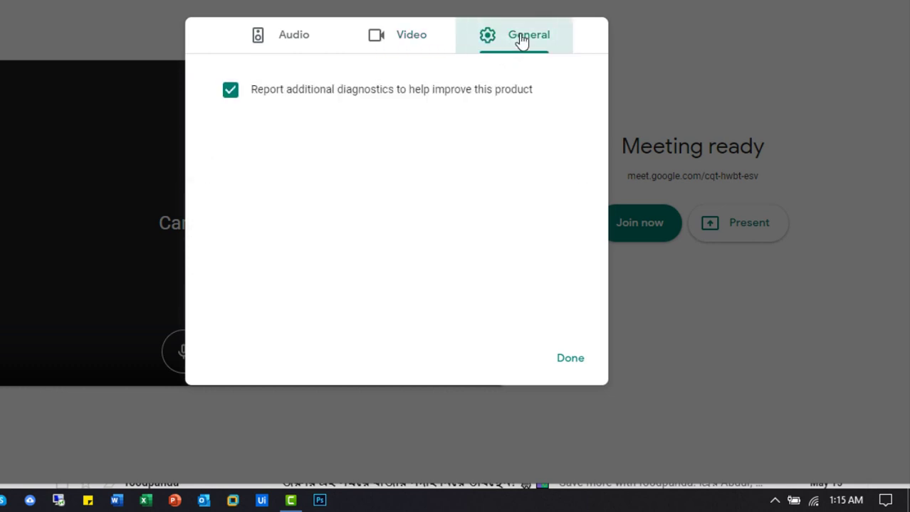
pyautogui.click(576, 365)
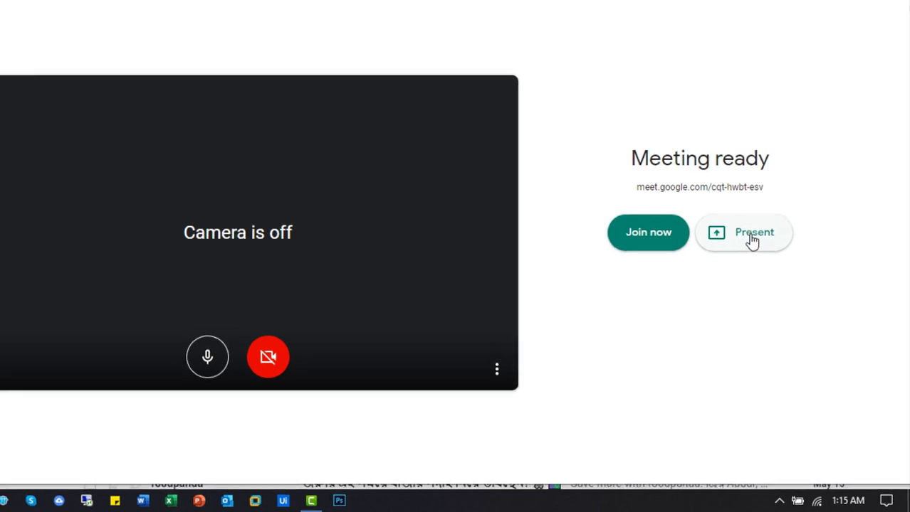
# Present from the lobby and select the Channel analytics - YouTube Studio tab to share.
pyautogui.click(752, 241)
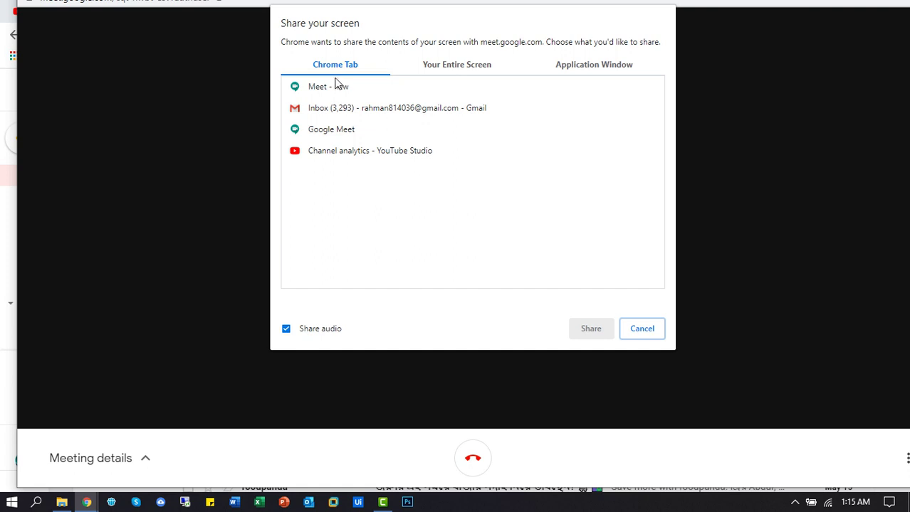
pyautogui.click(337, 114)
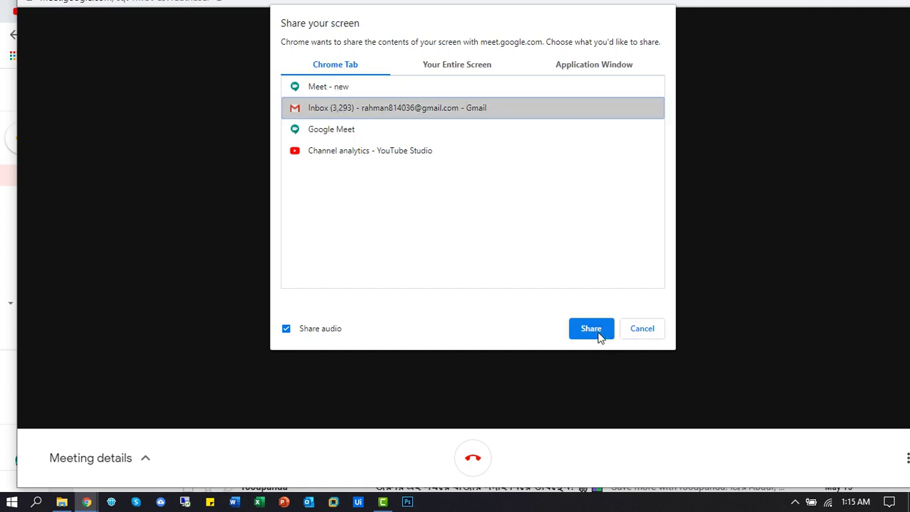
pyautogui.click(349, 135)
pyautogui.click(353, 151)
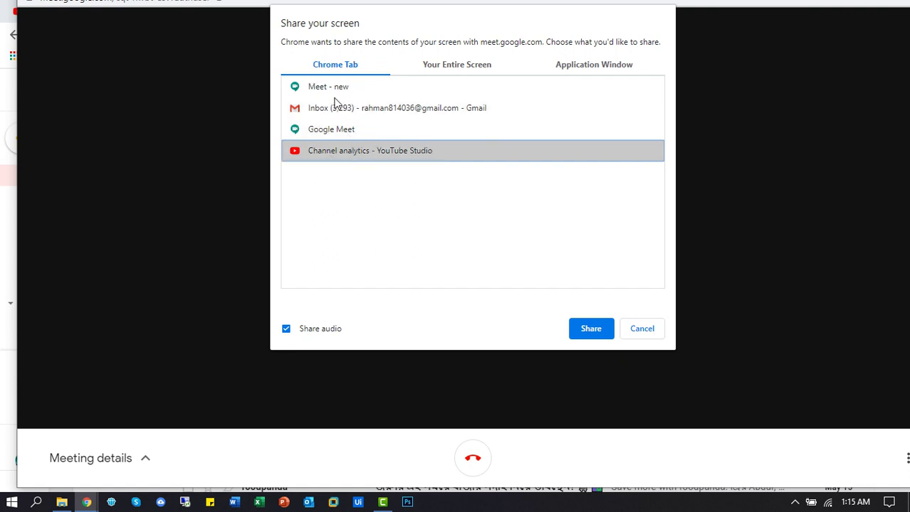
# Share the YouTube Studio tab, then move between the Gmail, Meet and Studio tabs.
pyautogui.click(593, 331)
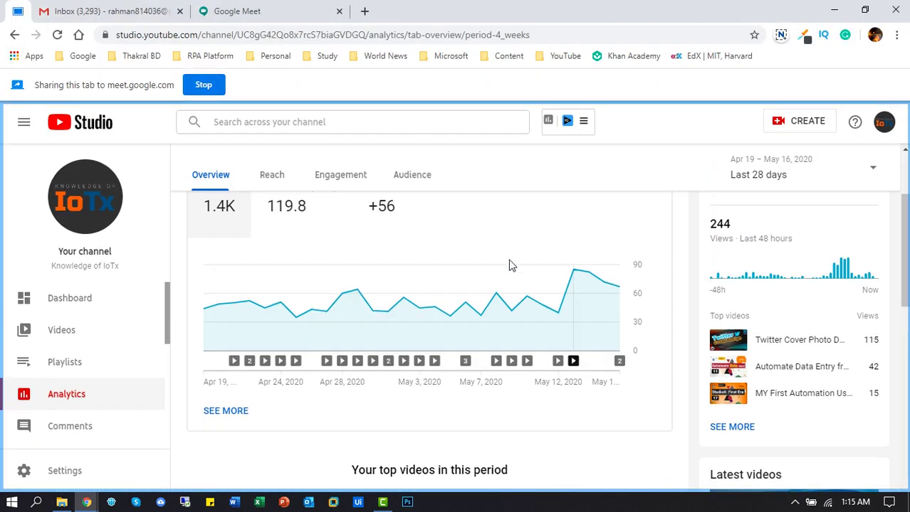
pyautogui.moveTo(447, 307)
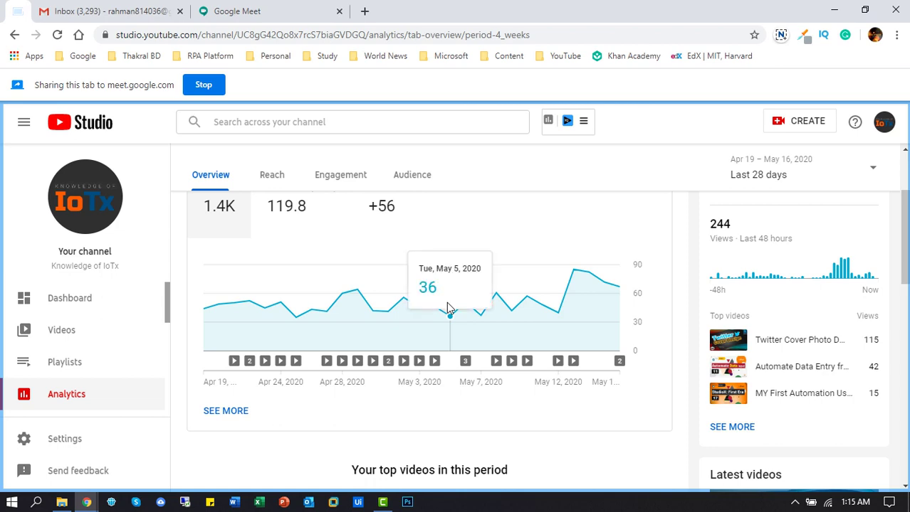
pyautogui.scroll(3, 447, 307)
pyautogui.click(106, 9)
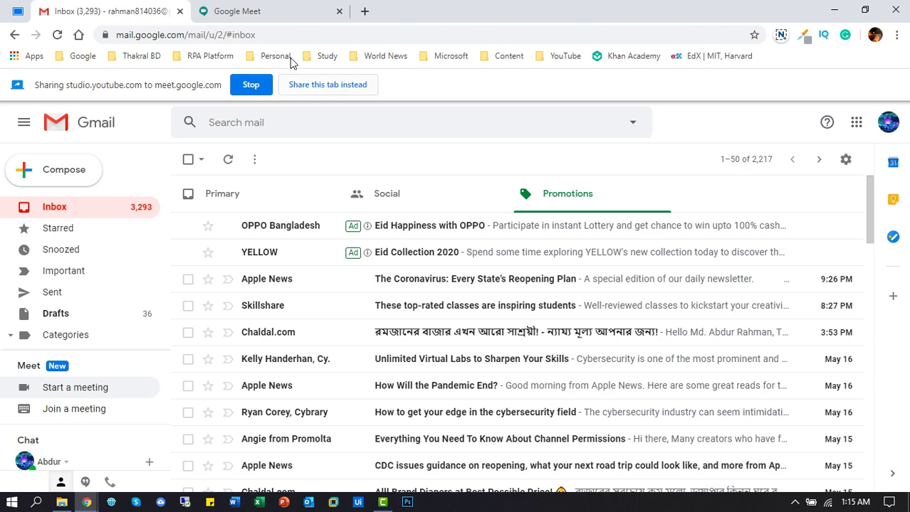
pyautogui.click(261, 13)
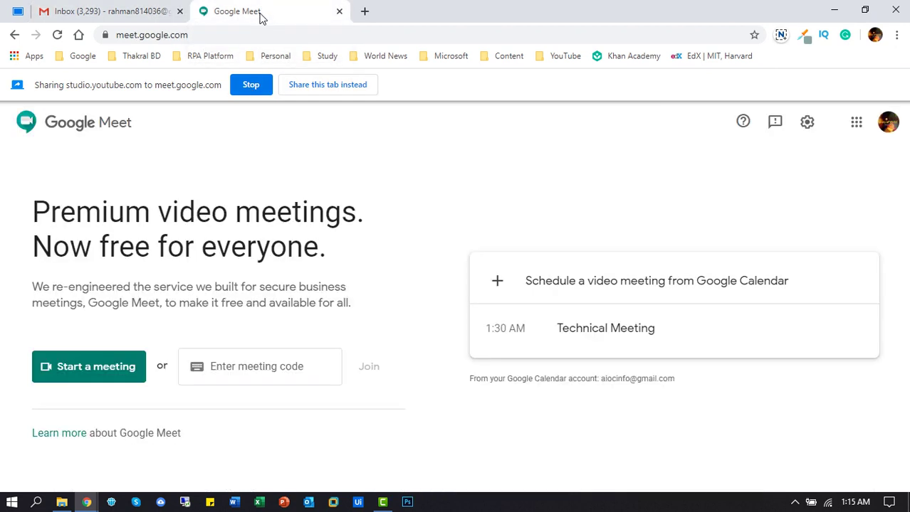
pyautogui.click(22, 18)
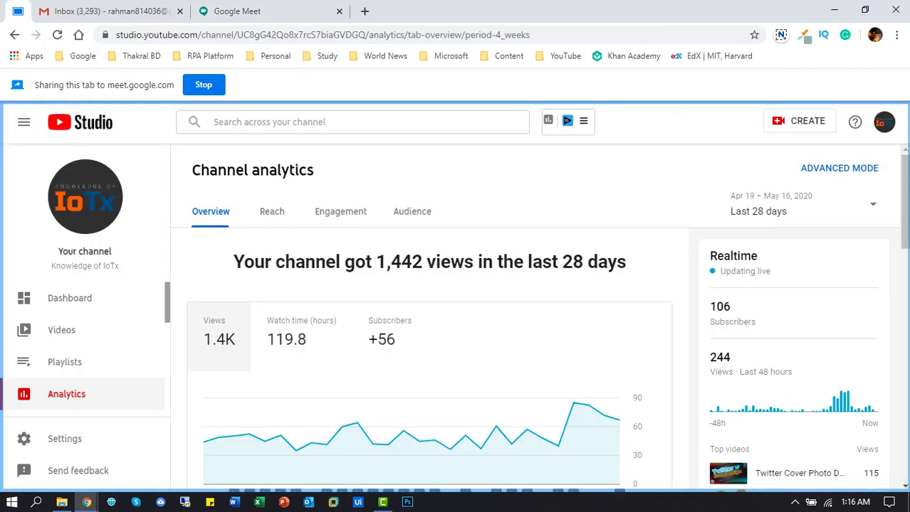
# Stop sharing and bring the Meet window forward, now showing 'You aren't presenting'.
pyautogui.click(209, 87)
pyautogui.moveTo(87, 504)
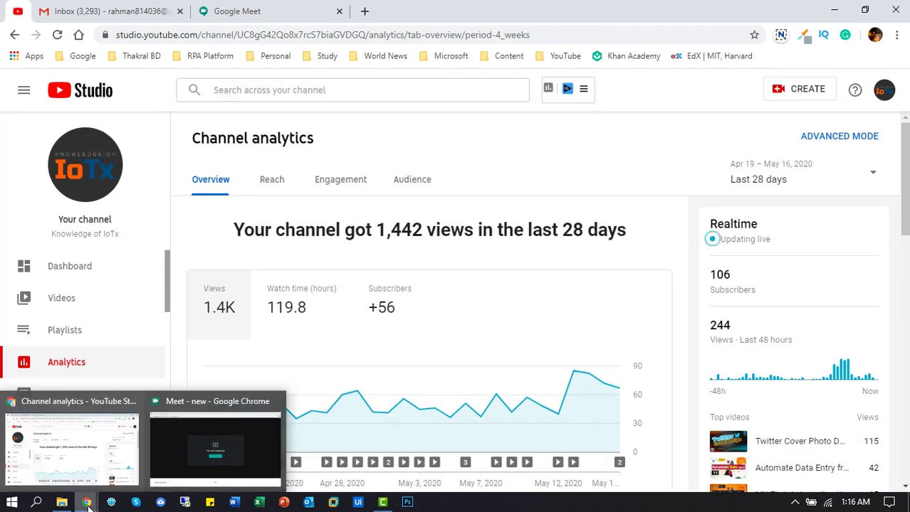
pyautogui.click(212, 438)
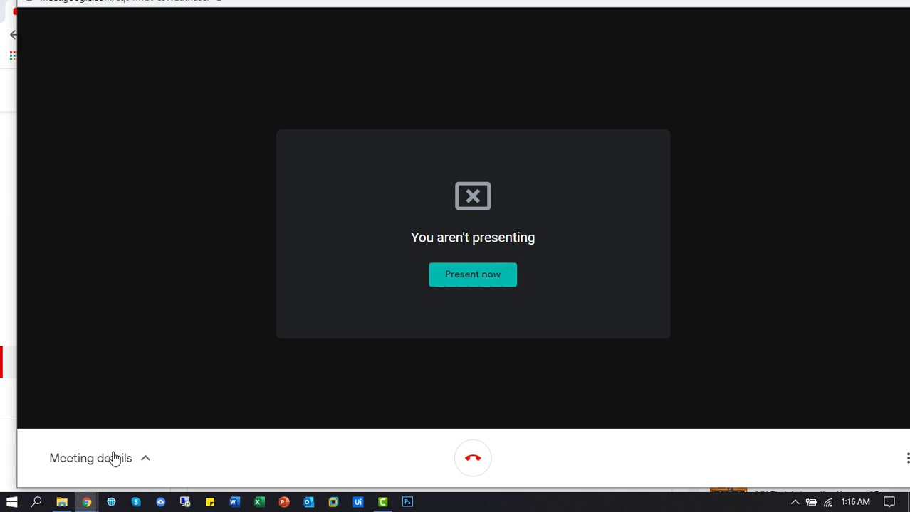
pyautogui.click(137, 461)
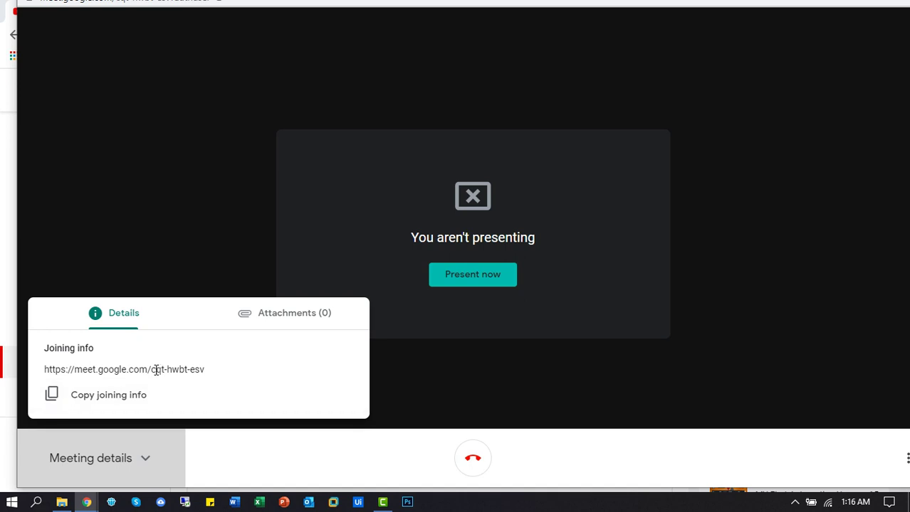
pyautogui.moveTo(152, 370); pyautogui.dragTo(210, 376)
pyautogui.hotkey('ctrl', 'c')
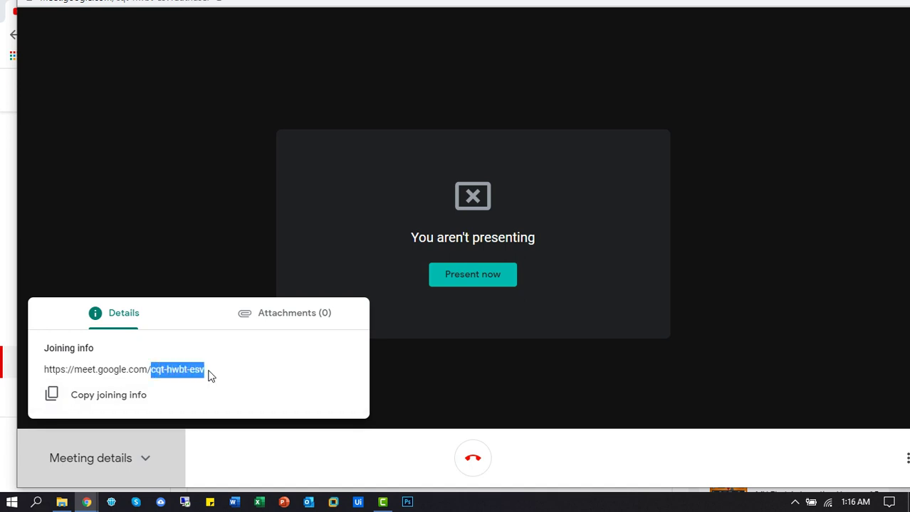
pyautogui.click(279, 317)
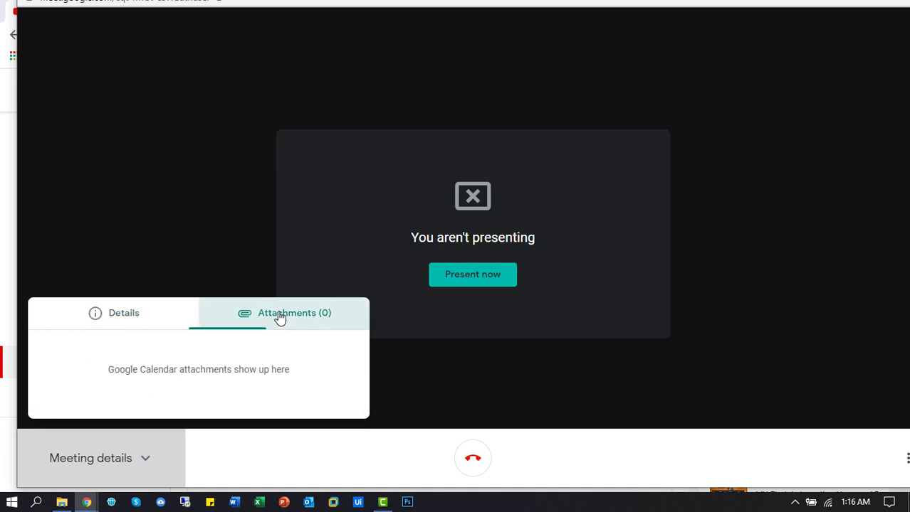
pyautogui.click(148, 323)
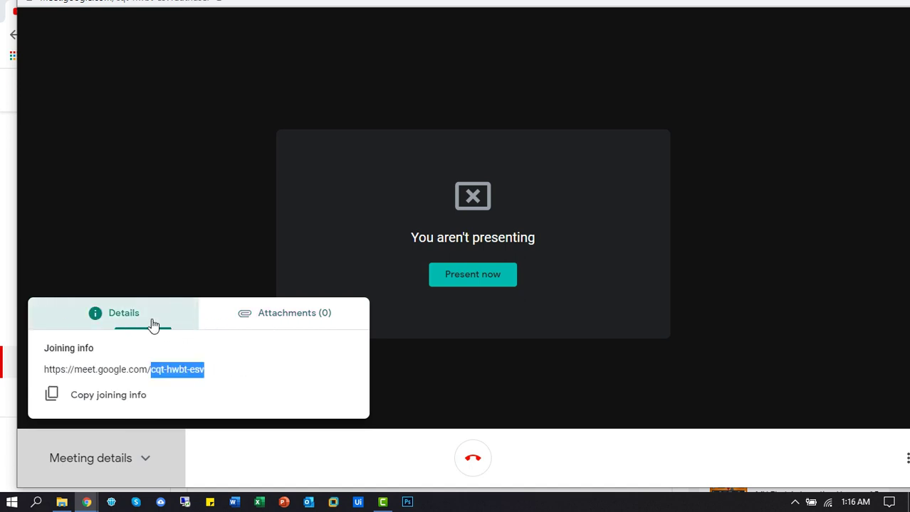
pyautogui.click(146, 461)
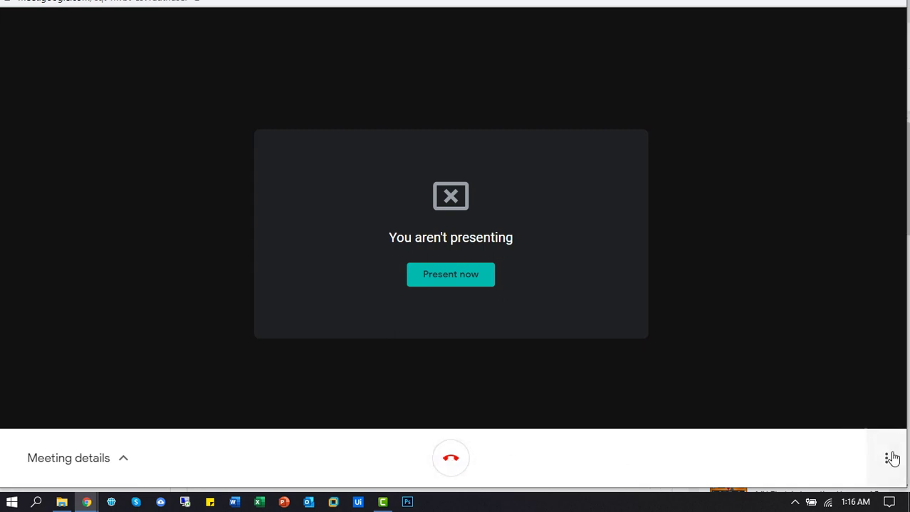
# Bring up the Present share picker and compare the Chrome Tab and Entire Screen options.
pyautogui.click(886, 461)
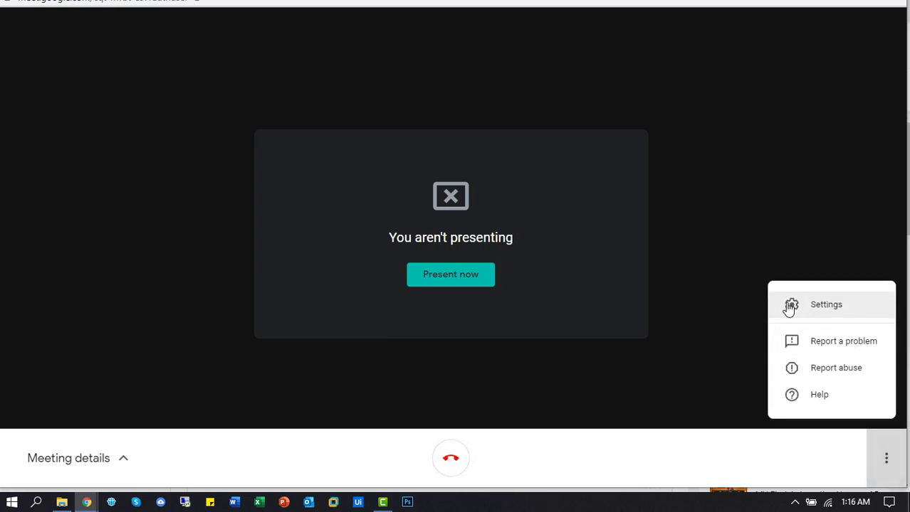
pyautogui.click(527, 397)
pyautogui.click(455, 278)
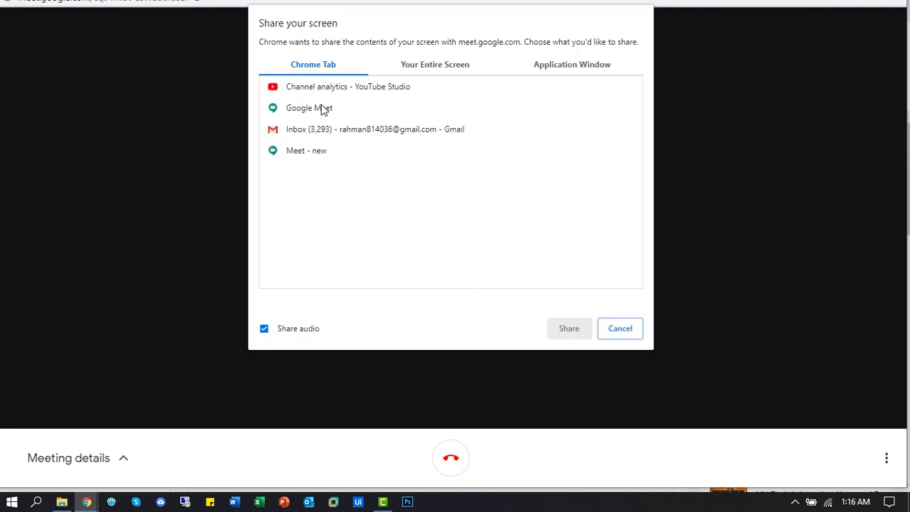
pyautogui.click(338, 135)
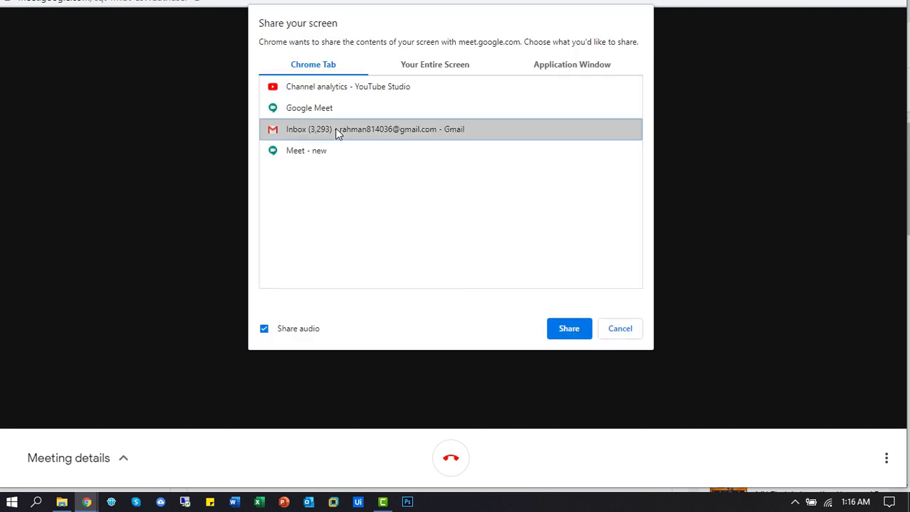
pyautogui.click(430, 67)
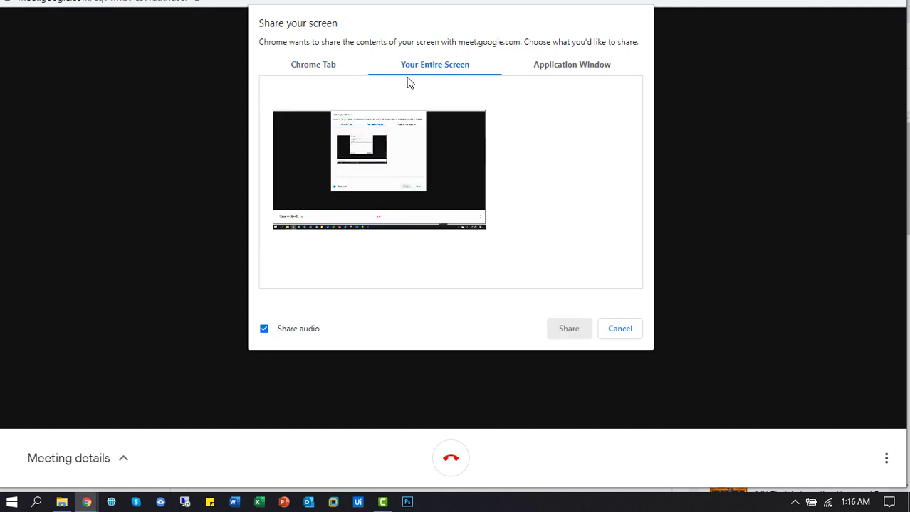
pyautogui.click(397, 142)
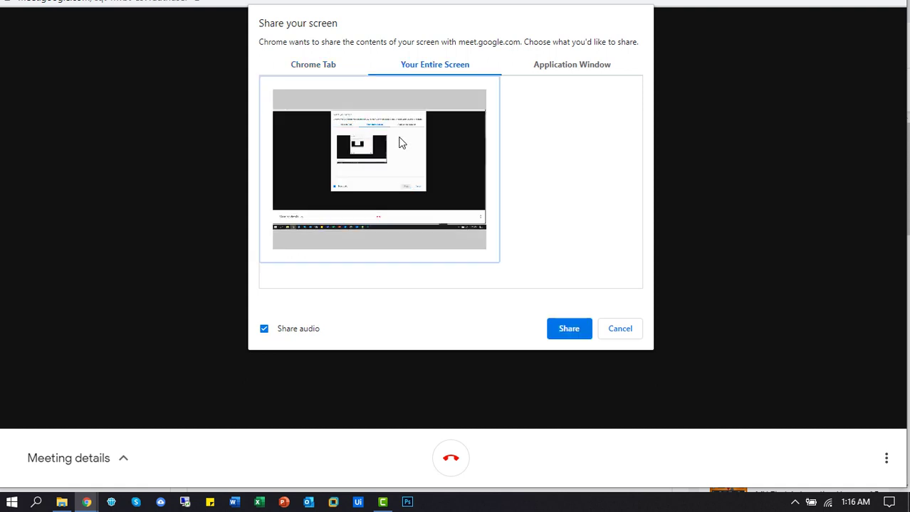
# After browsing application windows, share the entire screen with audio to everyone.
pyautogui.click(563, 66)
pyautogui.click(425, 128)
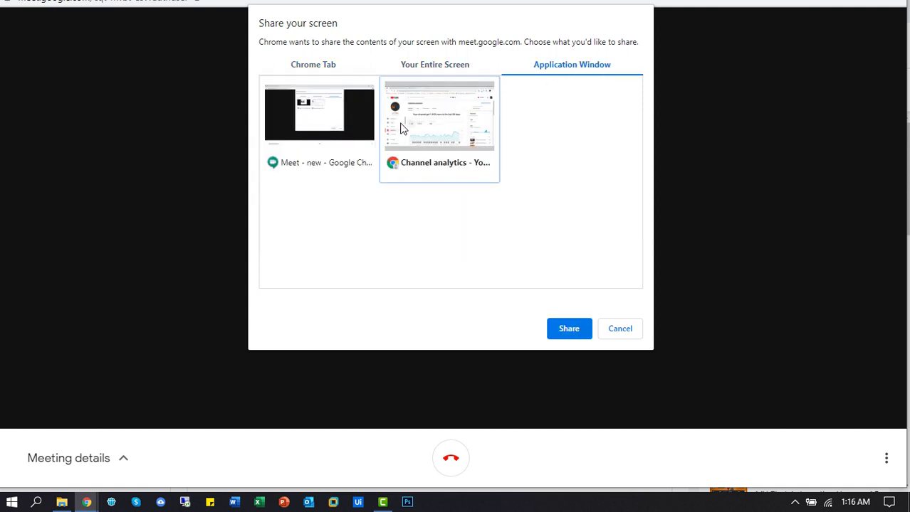
pyautogui.click(343, 135)
pyautogui.click(433, 118)
pyautogui.click(437, 67)
pyautogui.click(413, 147)
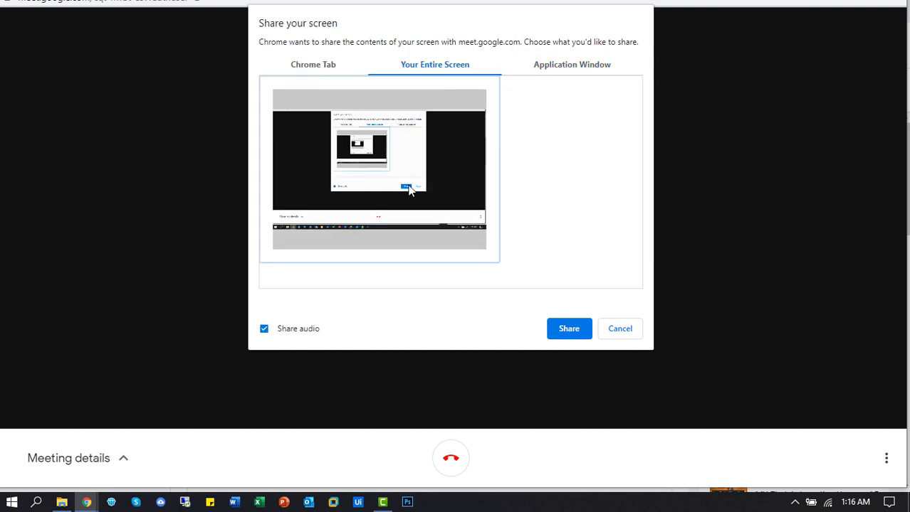
pyautogui.click(573, 329)
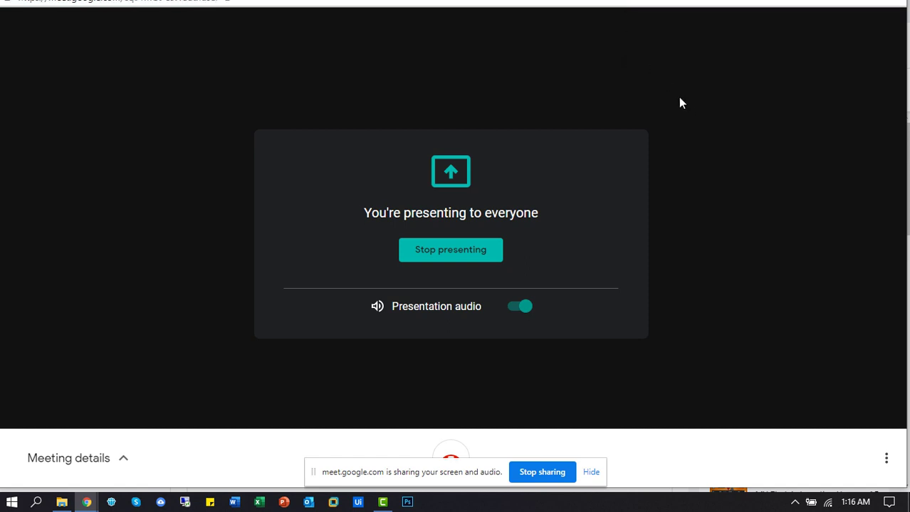
# Restore down and minimize the Meet window, then browse the Google Meet and Gmail tabs.
pyautogui.moveTo(670, 15)
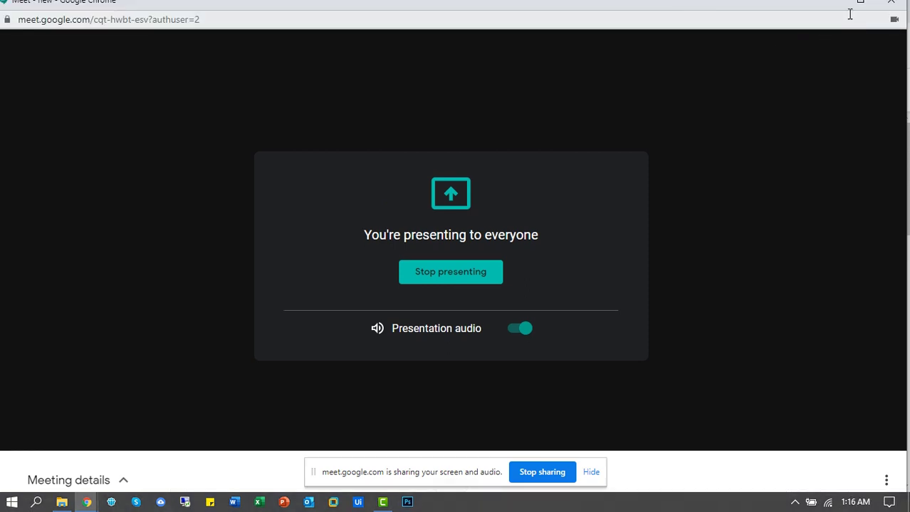
pyautogui.moveTo(777, 11); pyautogui.dragTo(759, 71)
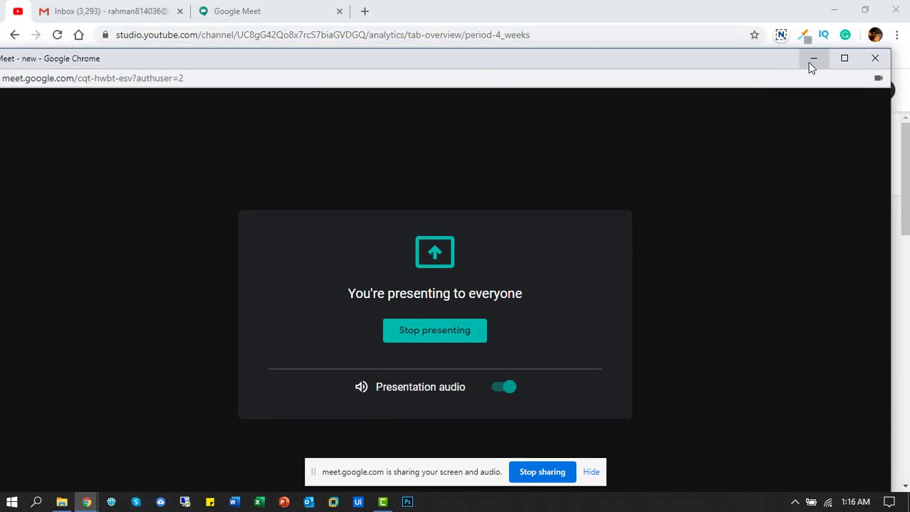
pyautogui.click(812, 57)
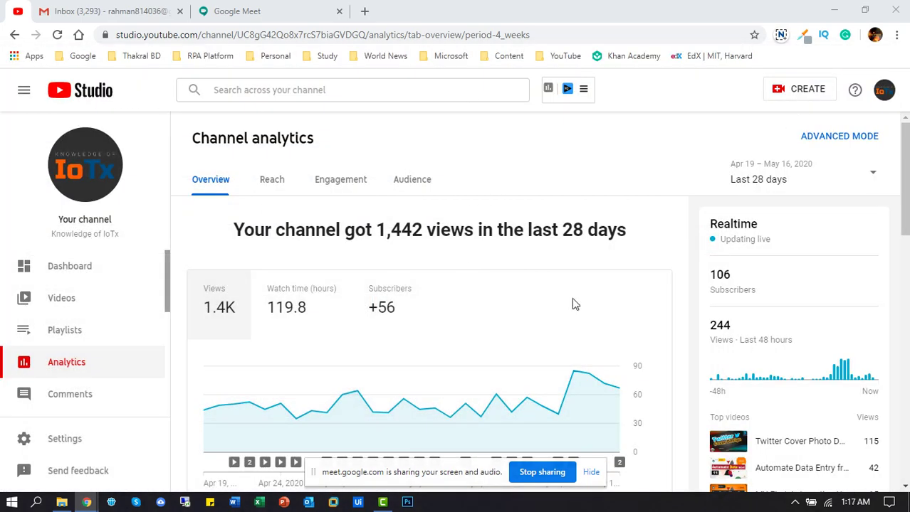
pyautogui.click(235, 10)
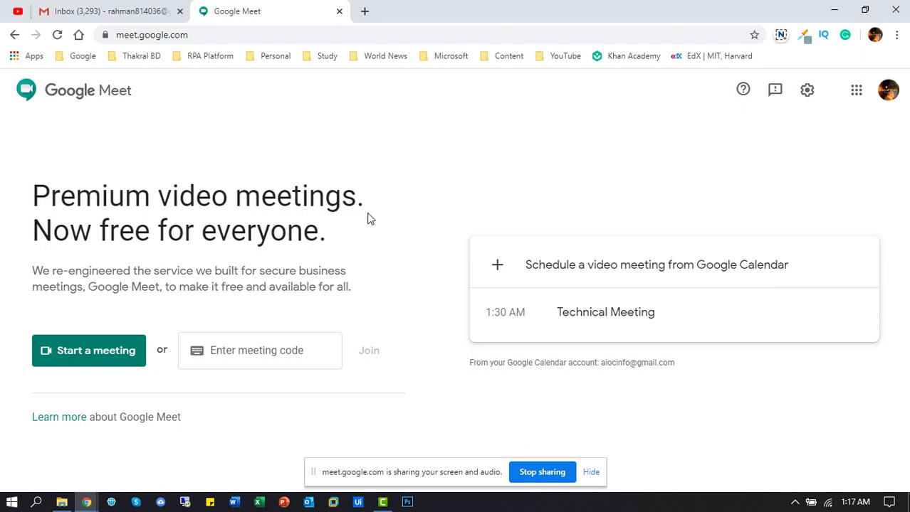
pyautogui.click(146, 14)
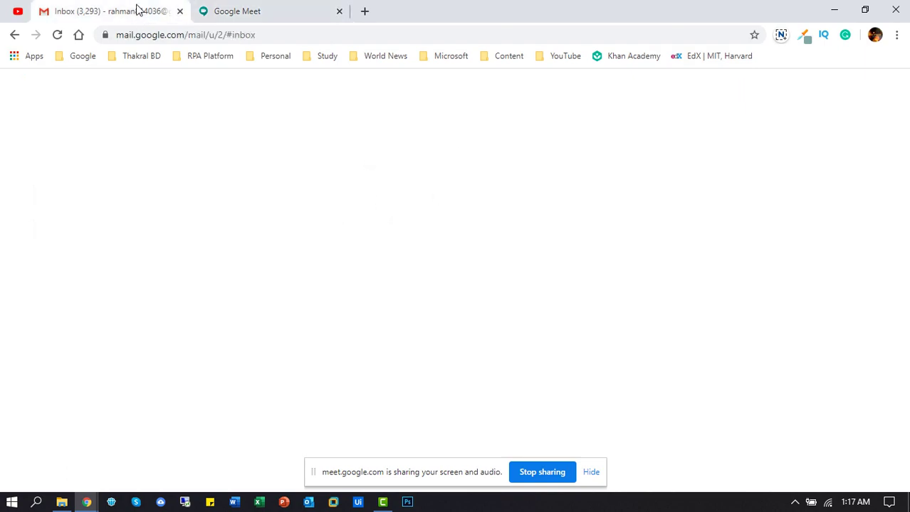
pyautogui.scroll(-6, 479, 207)
pyautogui.scroll(6, 435, 292)
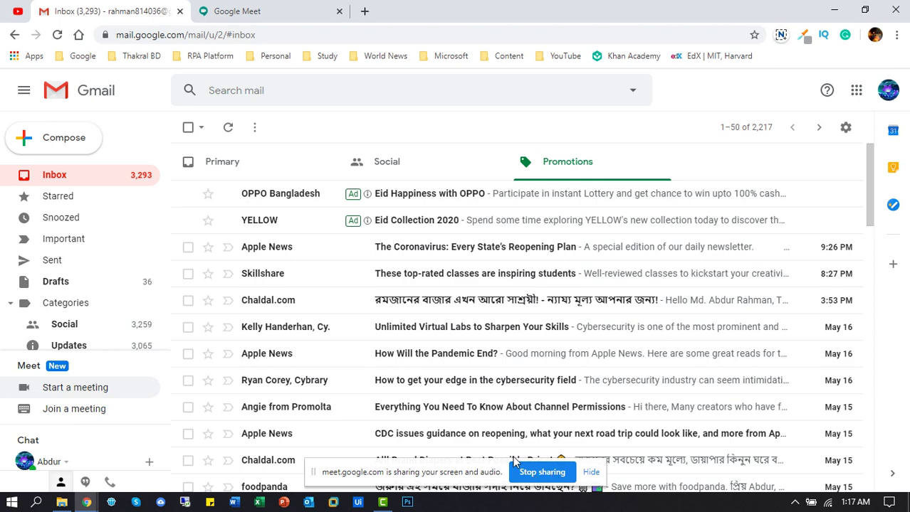
# Bring the Meet call window back from the taskbar and stop presenting the screen.
pyautogui.moveTo(86, 502)
pyautogui.click(209, 461)
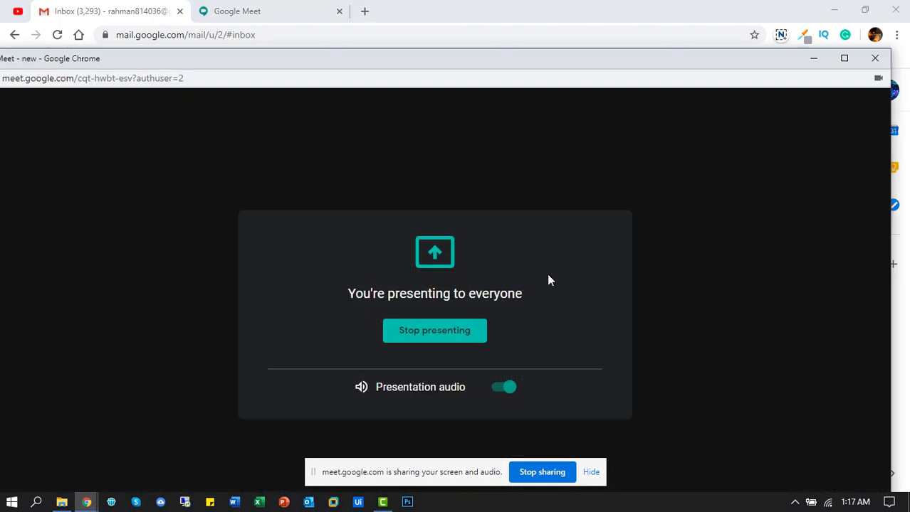
pyautogui.click(440, 335)
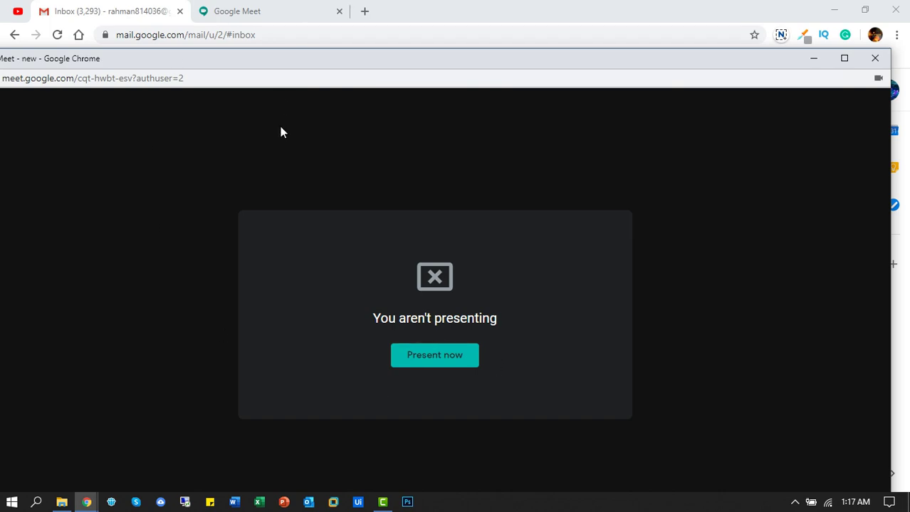
# Go back to the Meet home page and paste the earlier meeting's code into the join field.
pyautogui.click(816, 60)
pyautogui.click(252, 5)
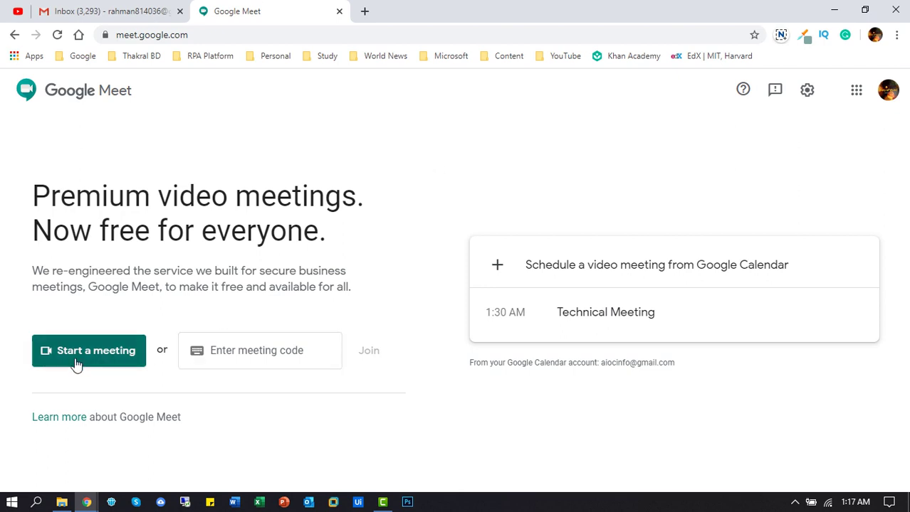
pyautogui.click(223, 350)
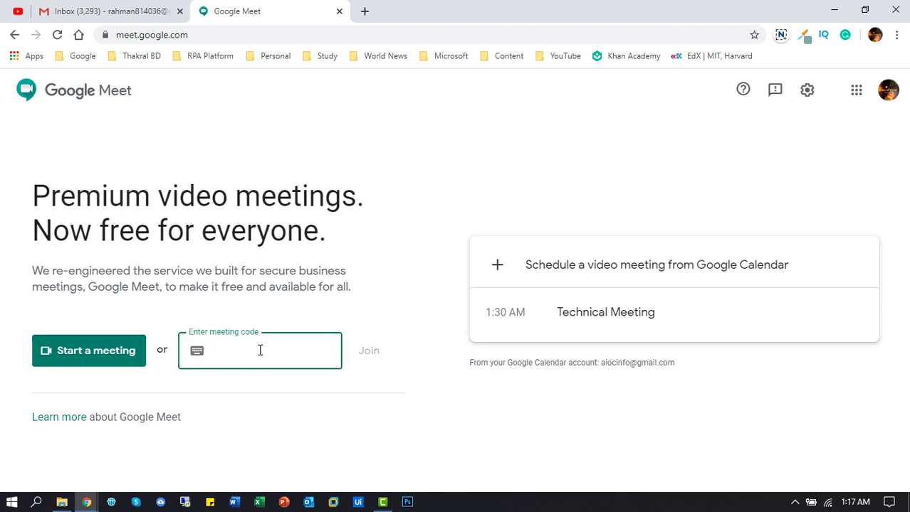
pyautogui.hotkey('ctrl', 'v')
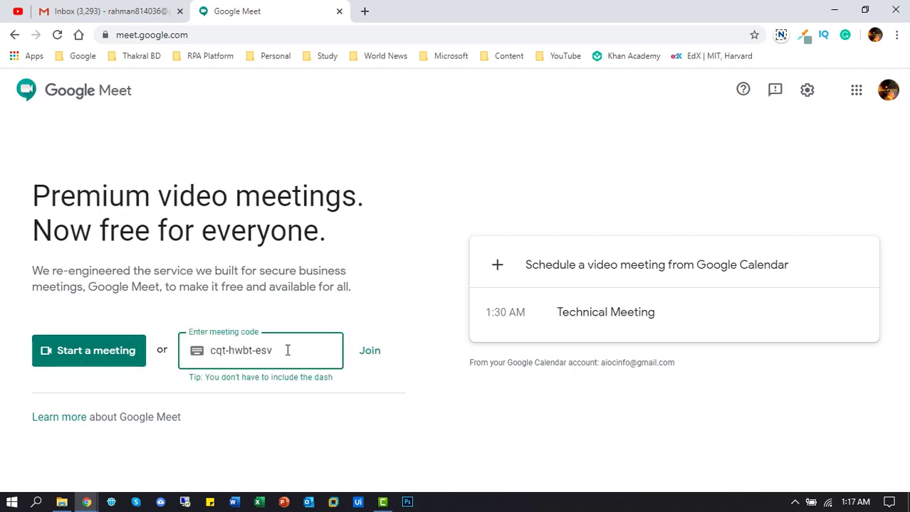
pyautogui.moveTo(286, 351); pyautogui.dragTo(209, 351)
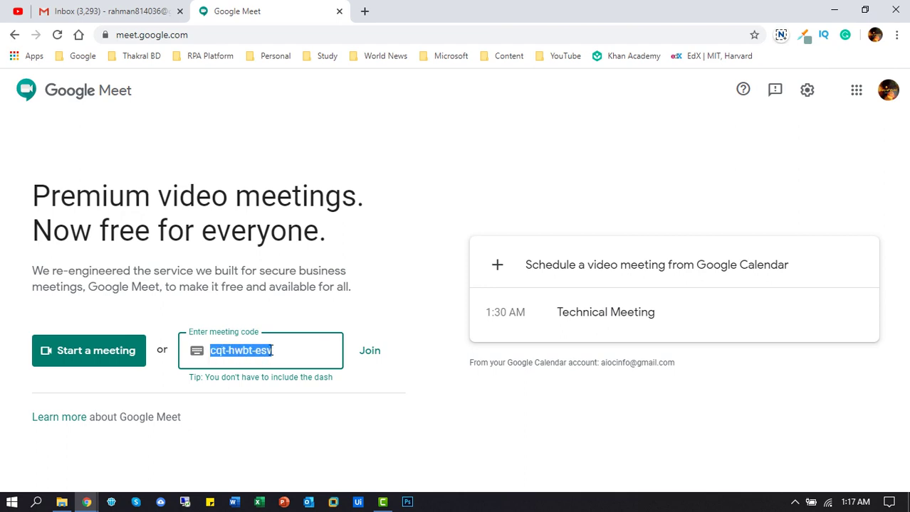
pyautogui.click(371, 299)
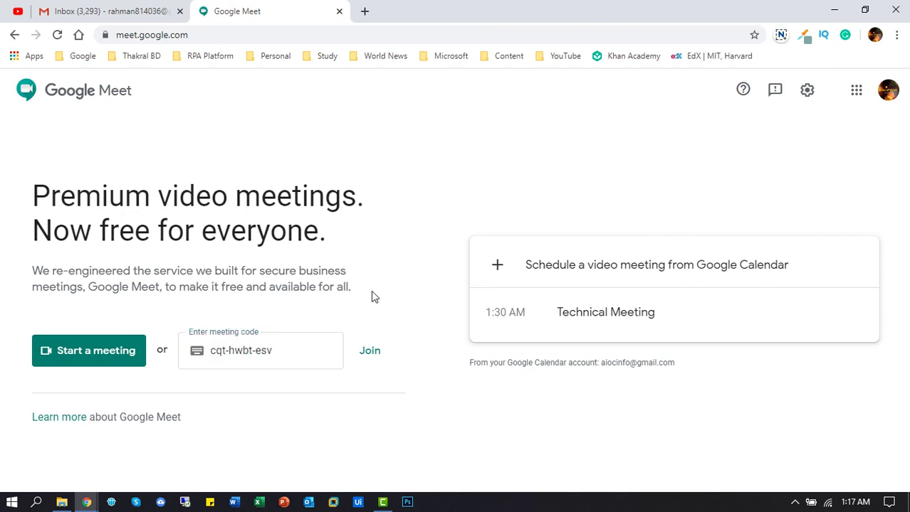
# Ask to join meeting cqt-hwbt-esv with the camera turned off.
pyautogui.click(369, 356)
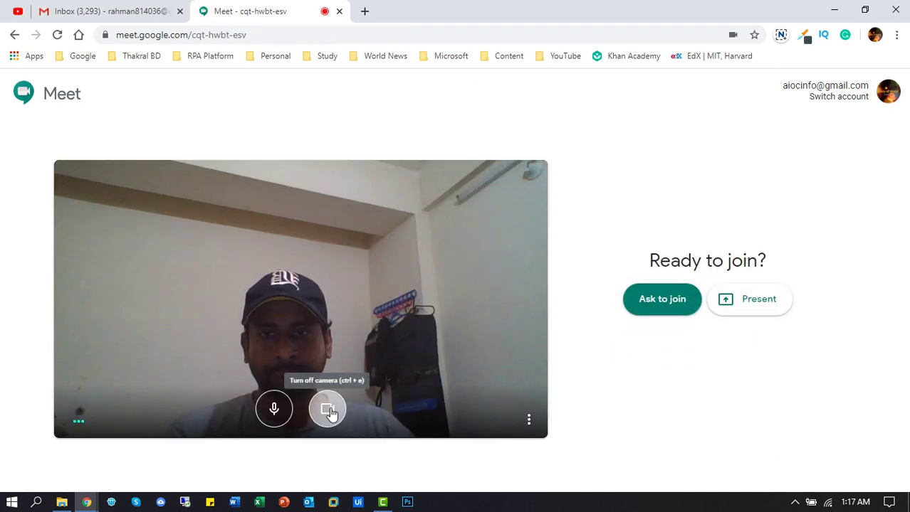
pyautogui.click(328, 411)
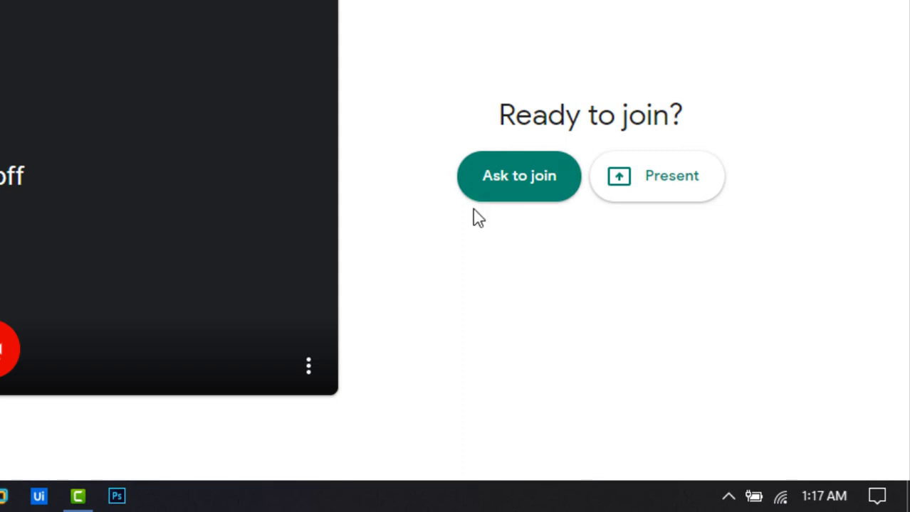
pyautogui.click(535, 182)
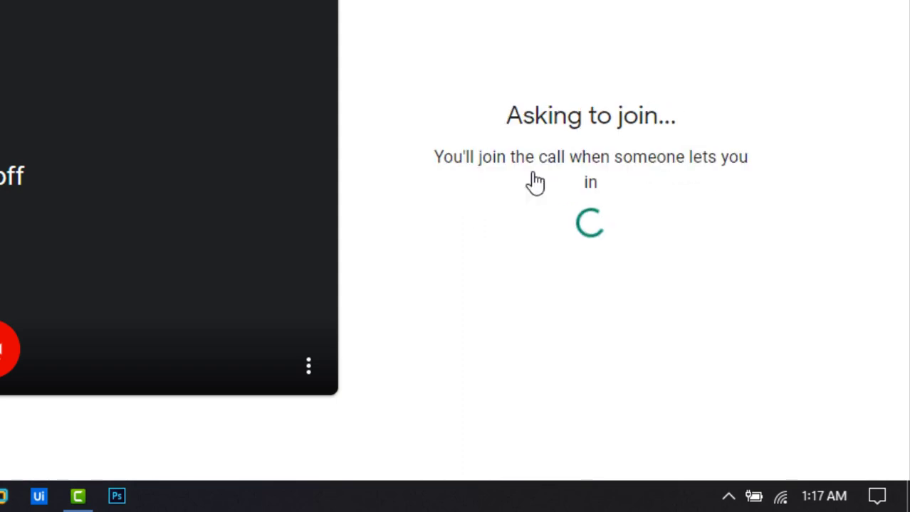